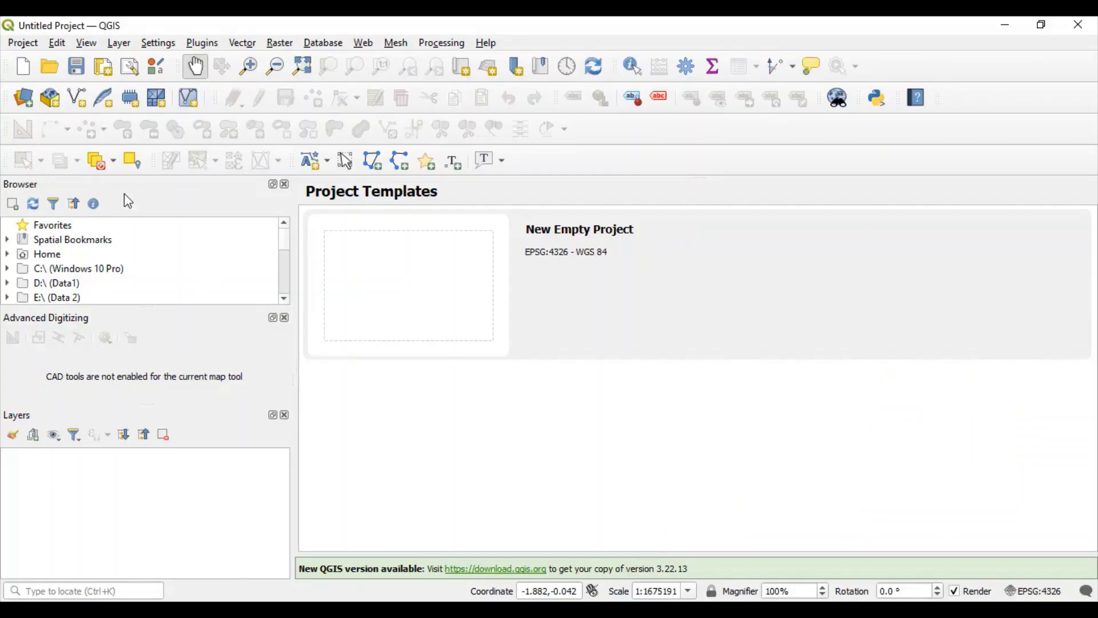
# Create a new empty QGIS project with a blank map canvas.
pyautogui.click(22, 69)
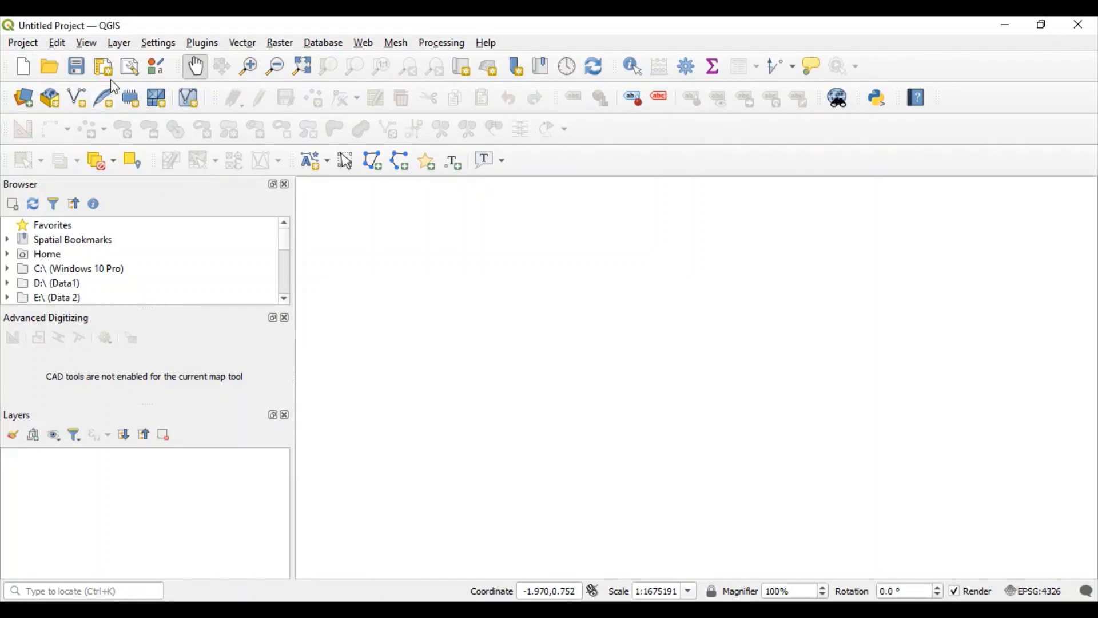
# Add E:\Demo\Raster\India.jpg to the project as a raster layer named India.
pyautogui.click(119, 43)
pyautogui.moveTo(146, 98)
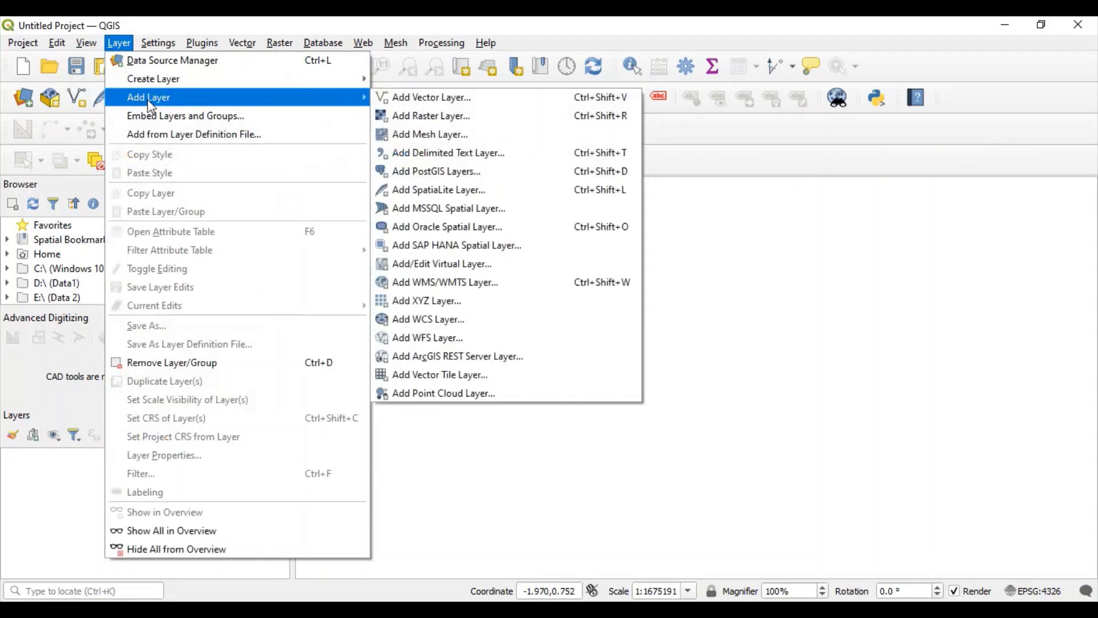
pyautogui.click(417, 114)
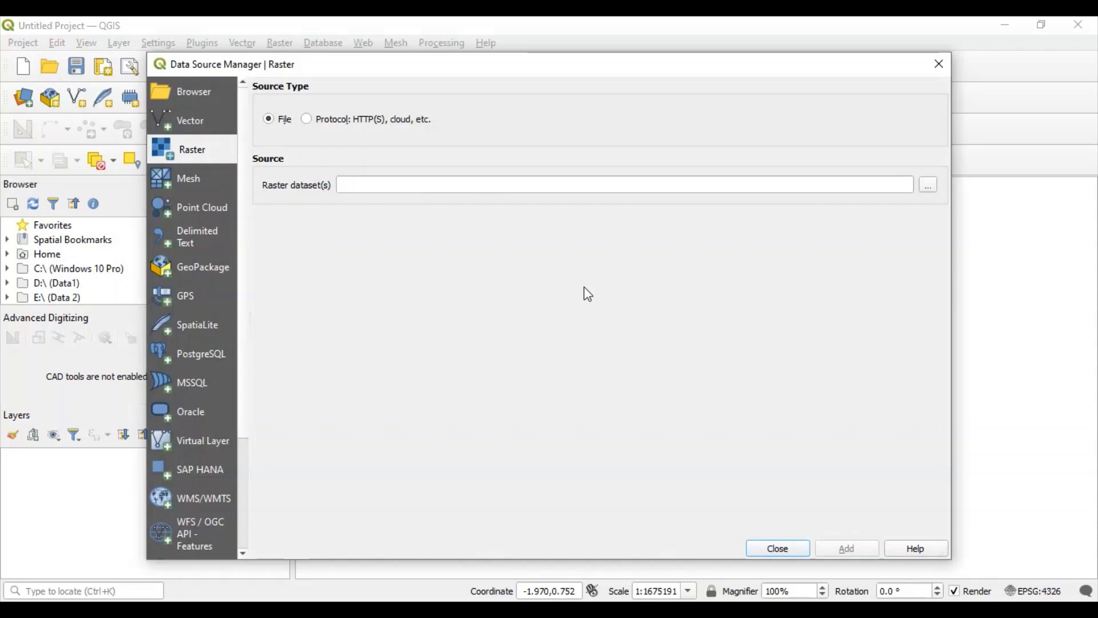
pyautogui.click(928, 184)
pyautogui.click(344, 217)
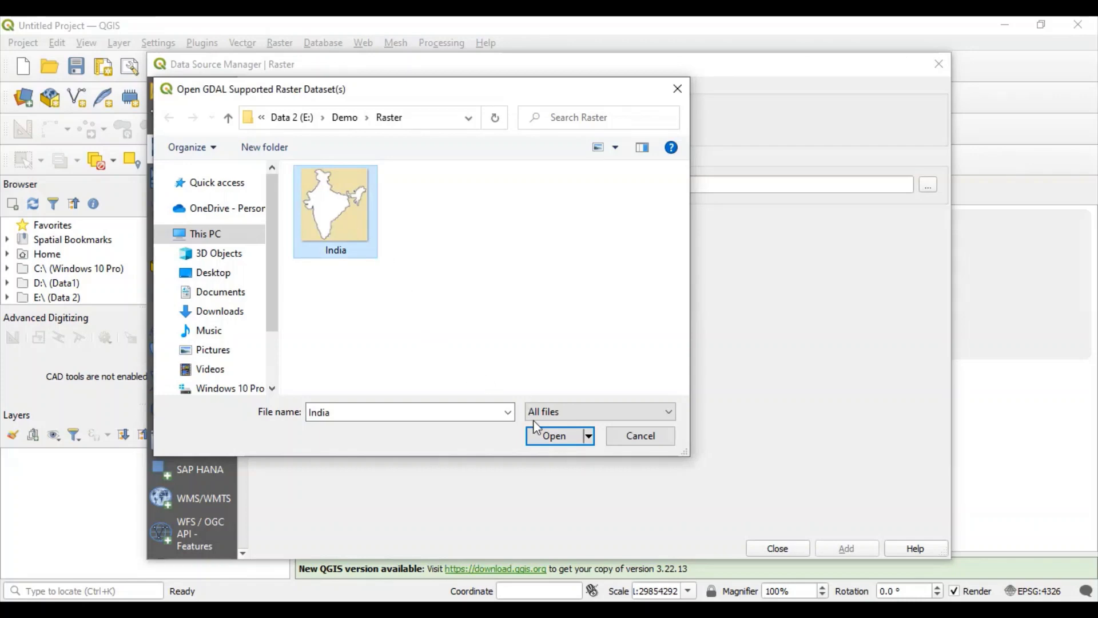
pyautogui.click(544, 438)
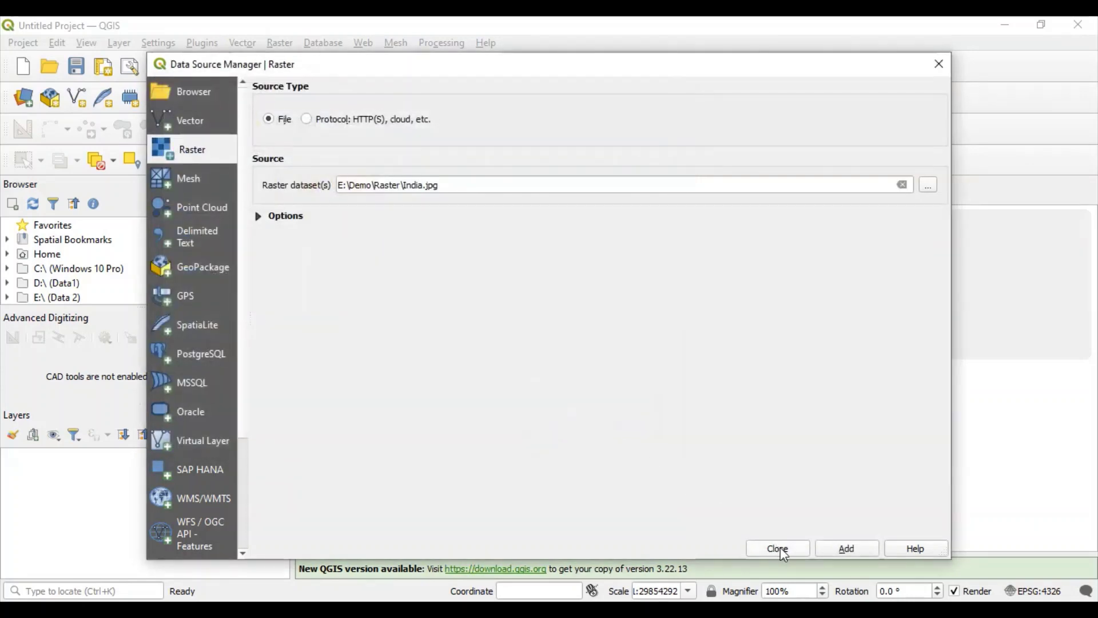
pyautogui.click(847, 549)
pyautogui.click(775, 548)
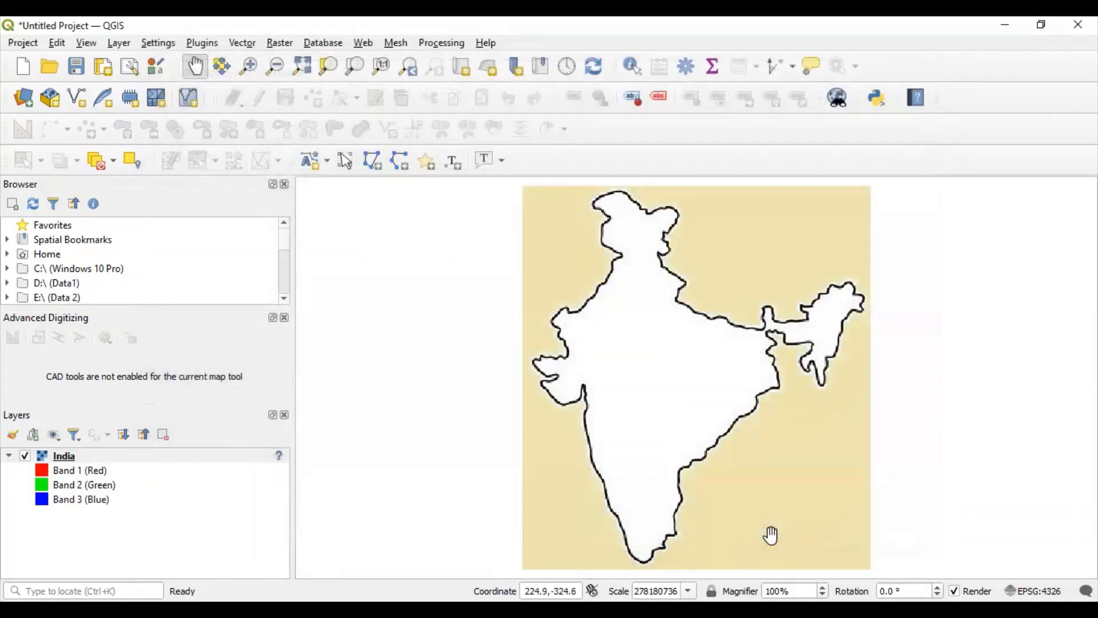
# Select the India layer and pan the map to reposition the raster.
pyautogui.click(51, 460)
pyautogui.moveTo(578, 360); pyautogui.dragTo(605, 350)
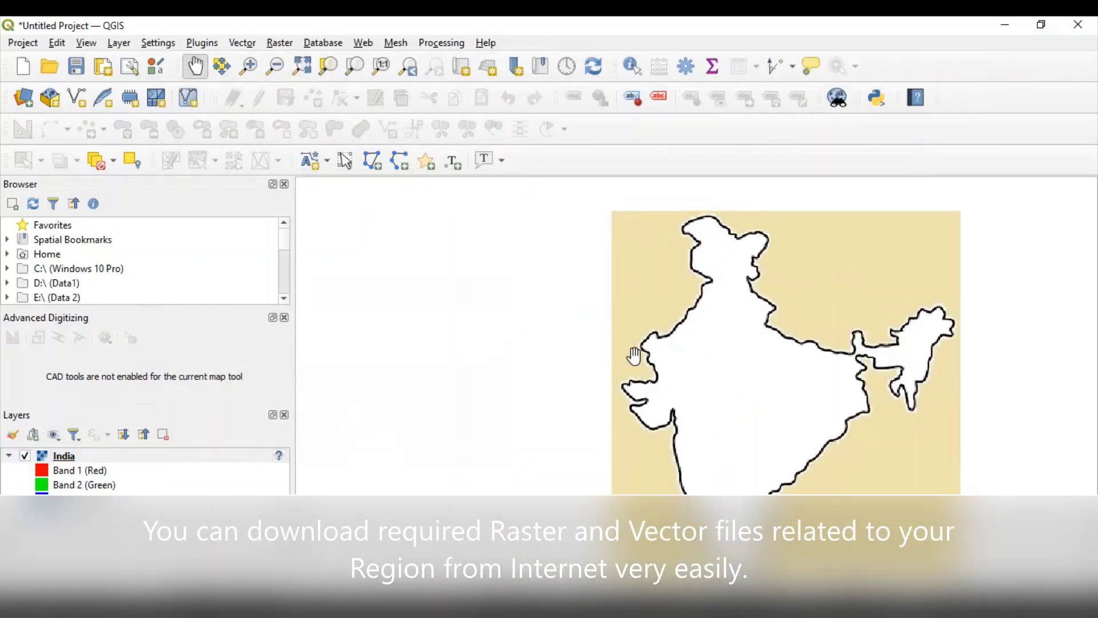
pyautogui.moveTo(757, 375); pyautogui.dragTo(684, 348)
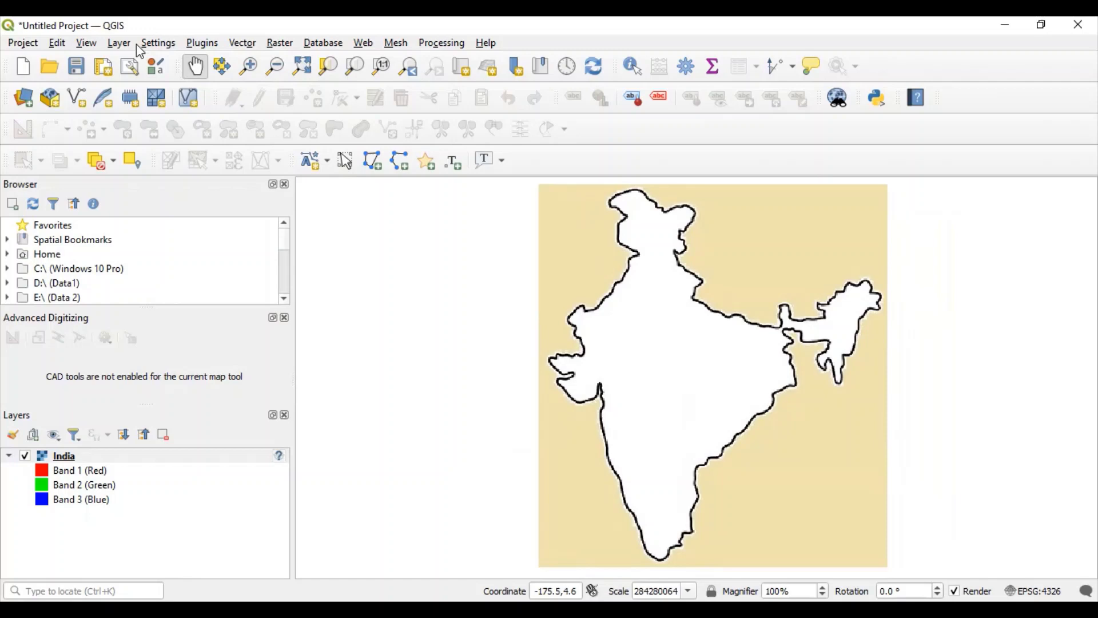
# Add E:\Demo\Vector\gujarat_location.shp as a vector point layer above India.
pyautogui.click(130, 44)
pyautogui.moveTo(161, 99)
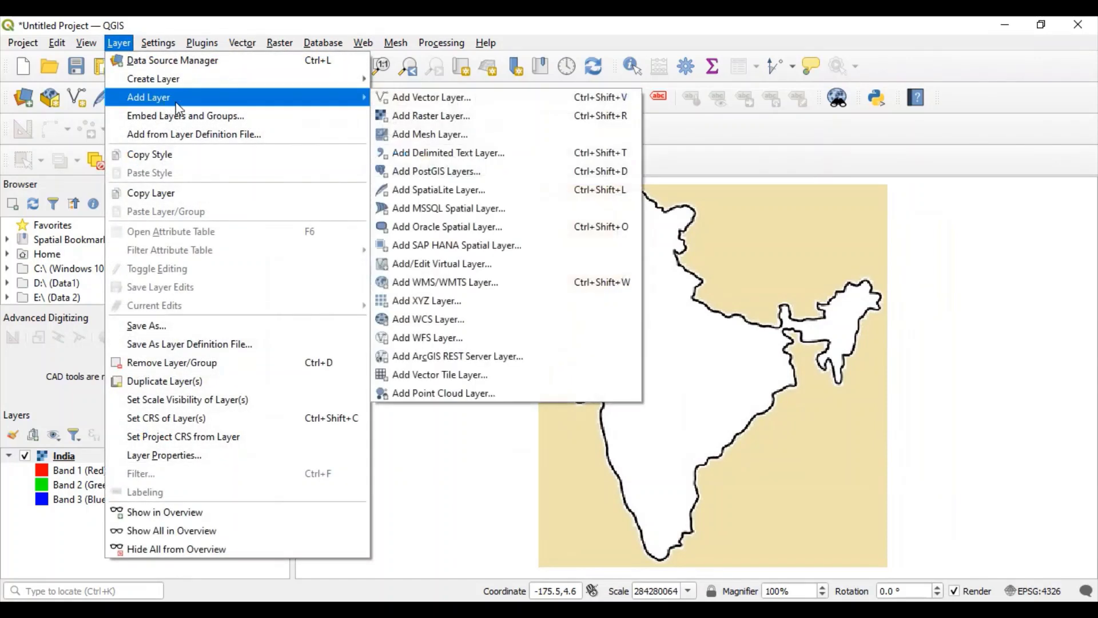
pyautogui.click(437, 101)
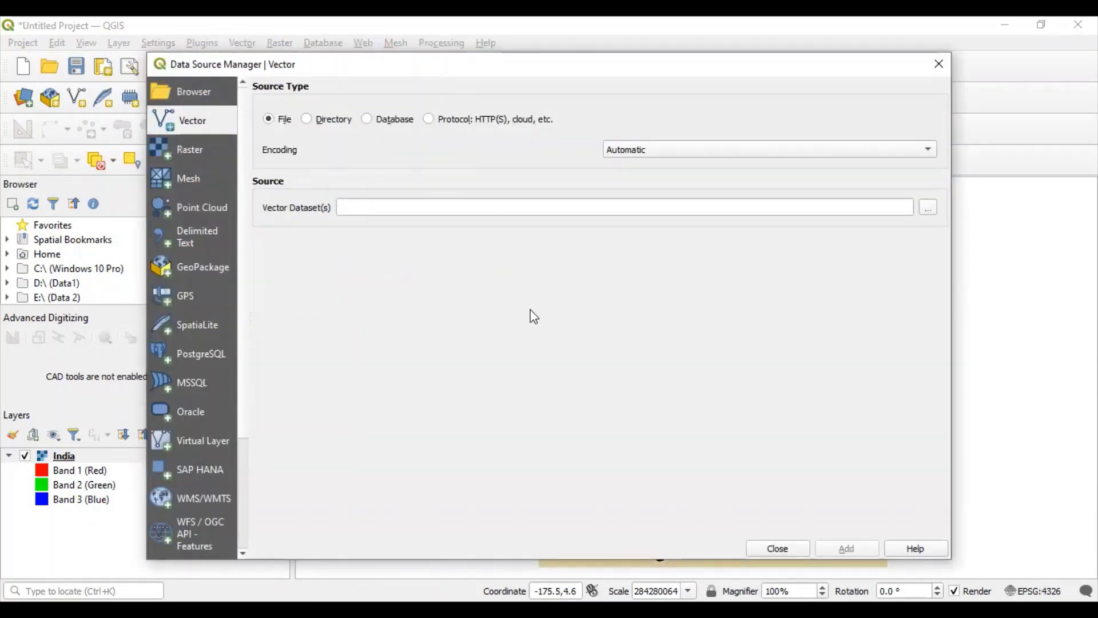
pyautogui.click(926, 209)
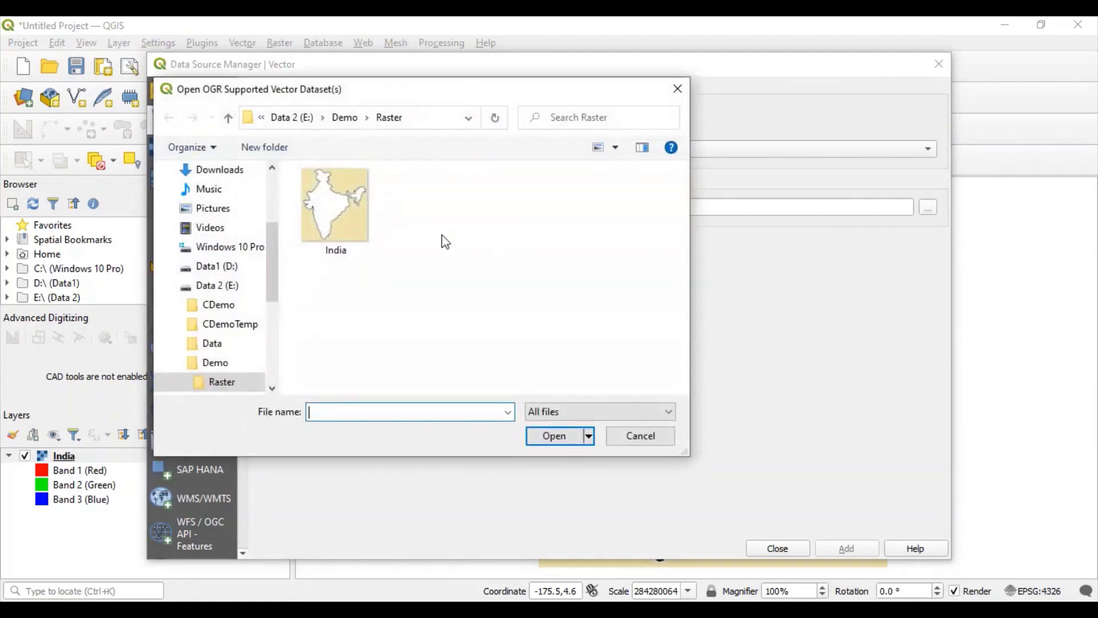
pyautogui.click(356, 119)
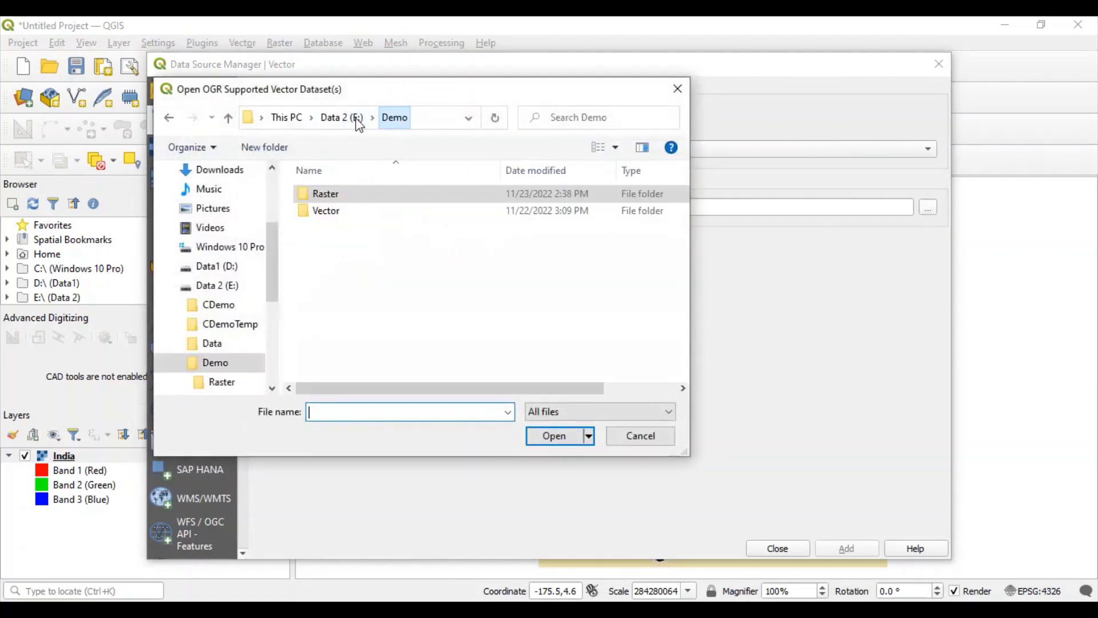
pyautogui.doubleClick(326, 212)
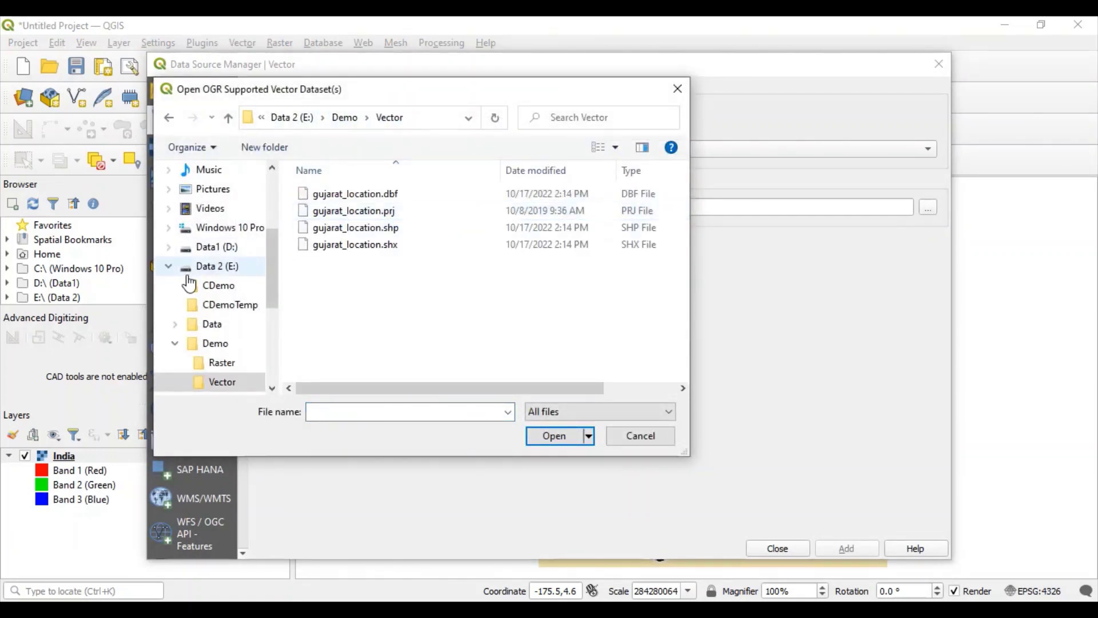
pyautogui.click(171, 267)
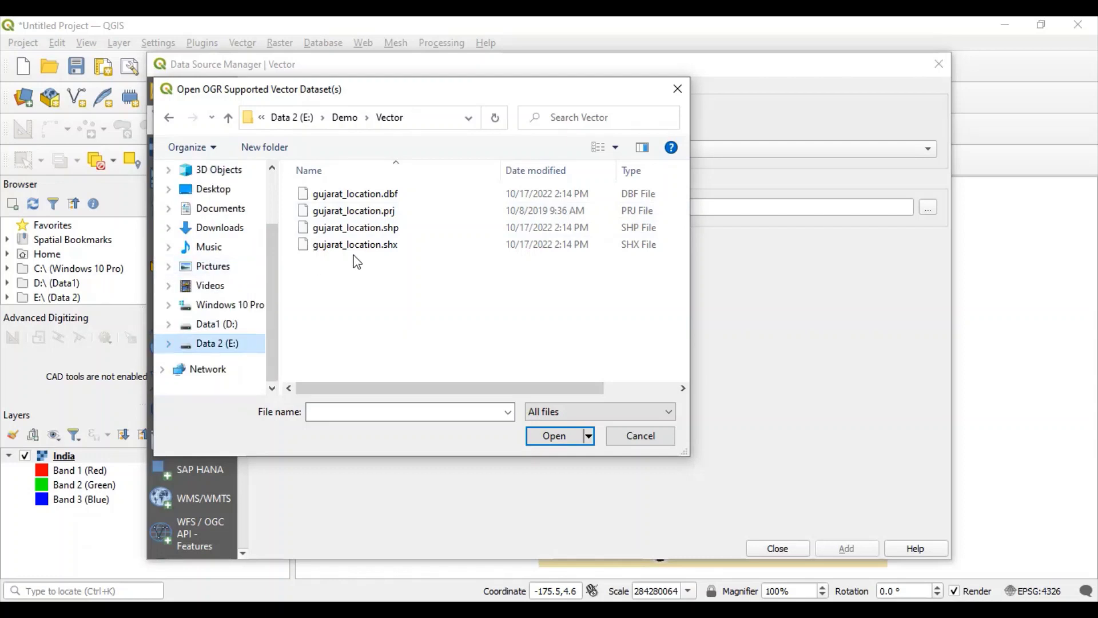
pyautogui.click(369, 229)
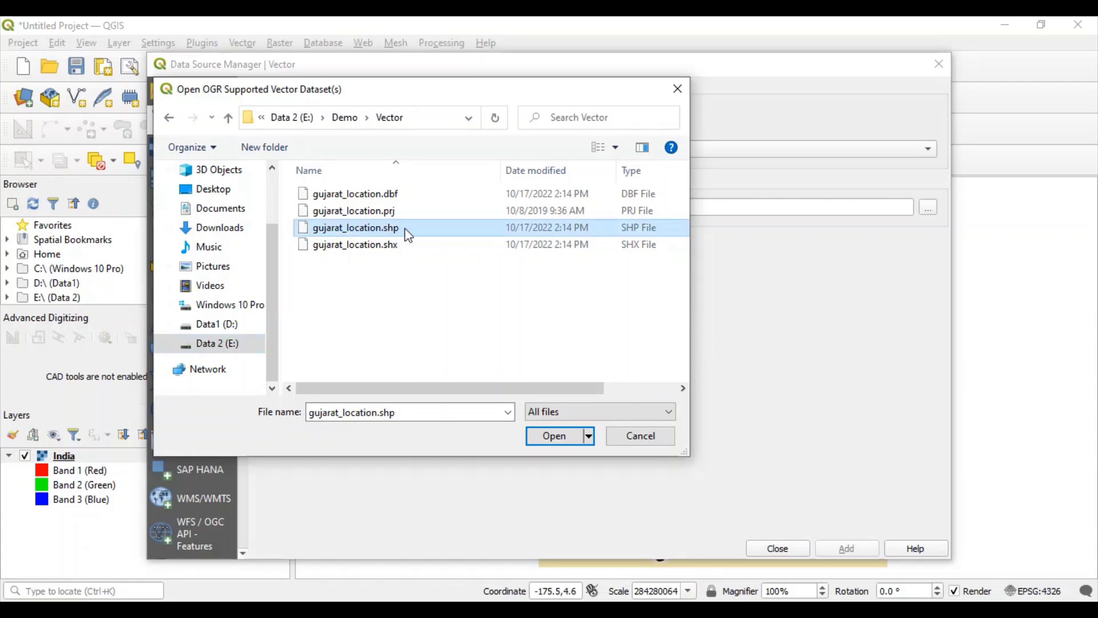
pyautogui.click(554, 437)
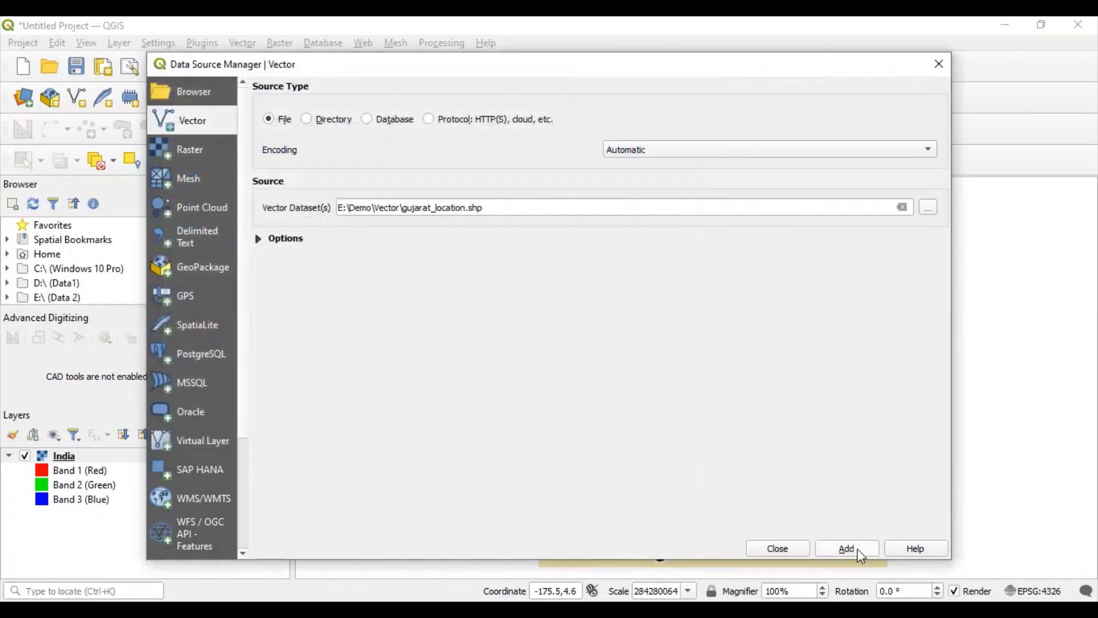
pyautogui.click(857, 548)
pyautogui.click(779, 547)
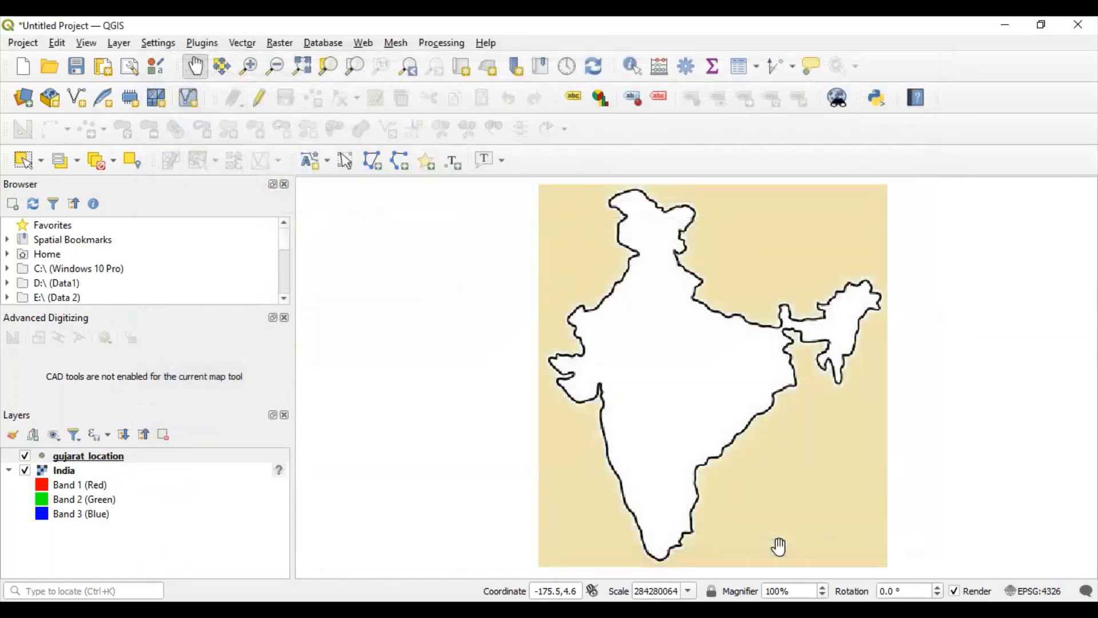
# Select gujarat_location and zoom and pan to locate the Gujarat points.
pyautogui.click(116, 461)
pyautogui.moveTo(502, 284); pyautogui.dragTo(474, 347)
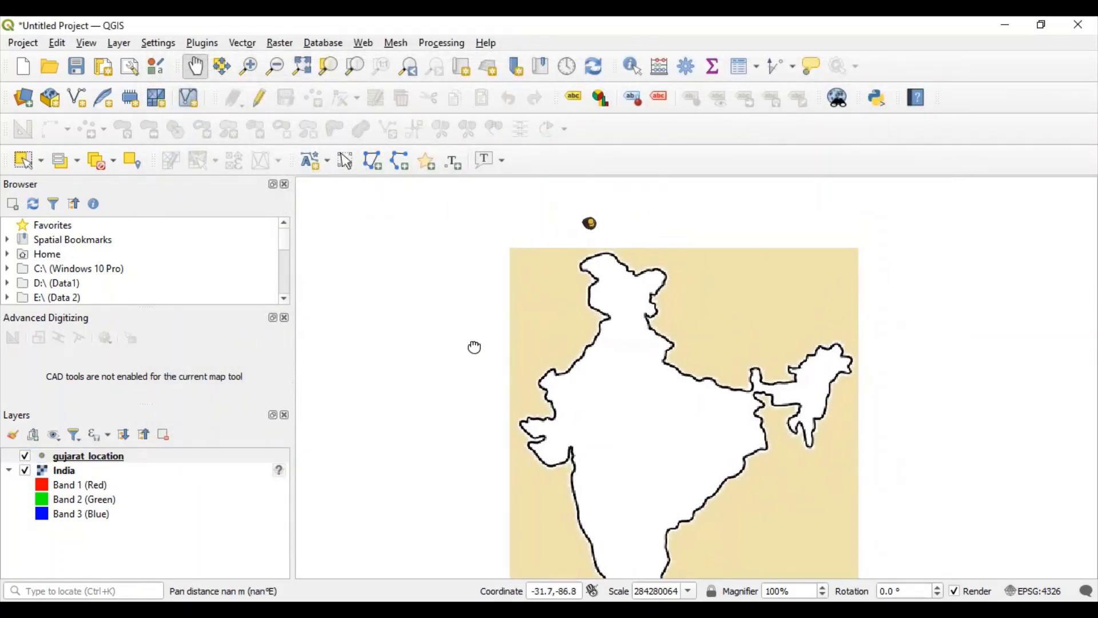
pyautogui.scroll(2, 608, 235)
pyautogui.moveTo(608, 236); pyautogui.dragTo(611, 319)
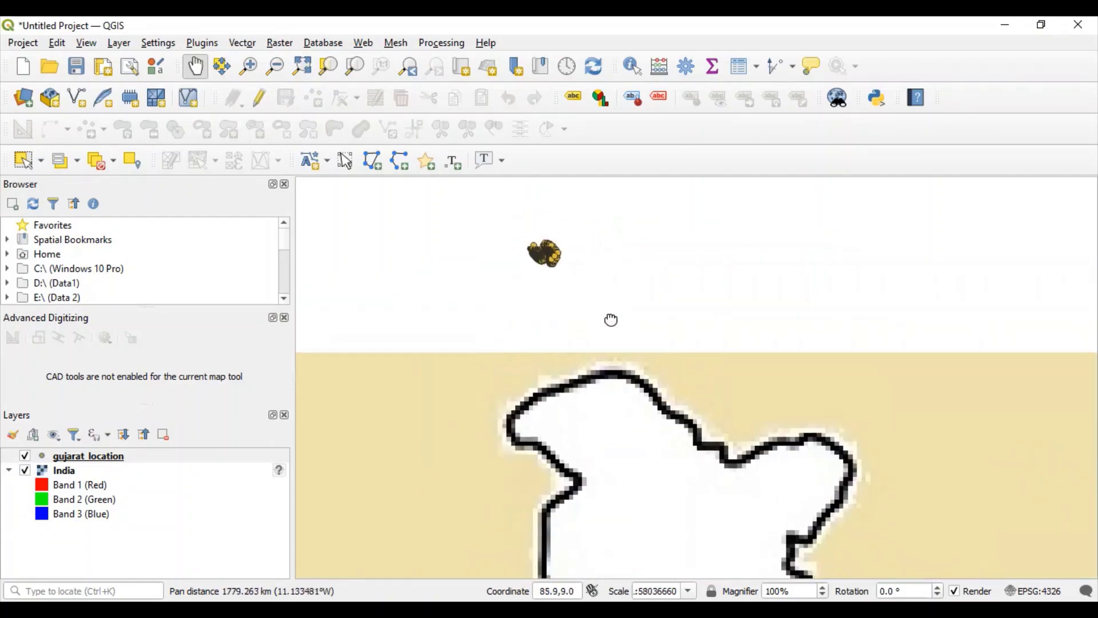
pyautogui.scroll(3, 546, 267)
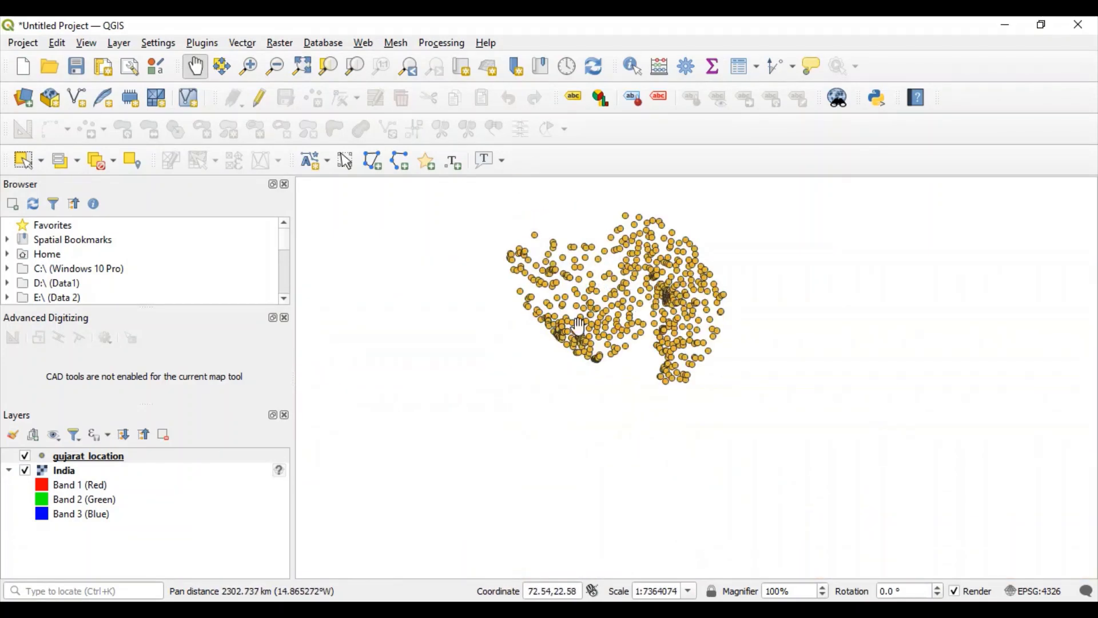
pyautogui.scroll(-1, 524, 441)
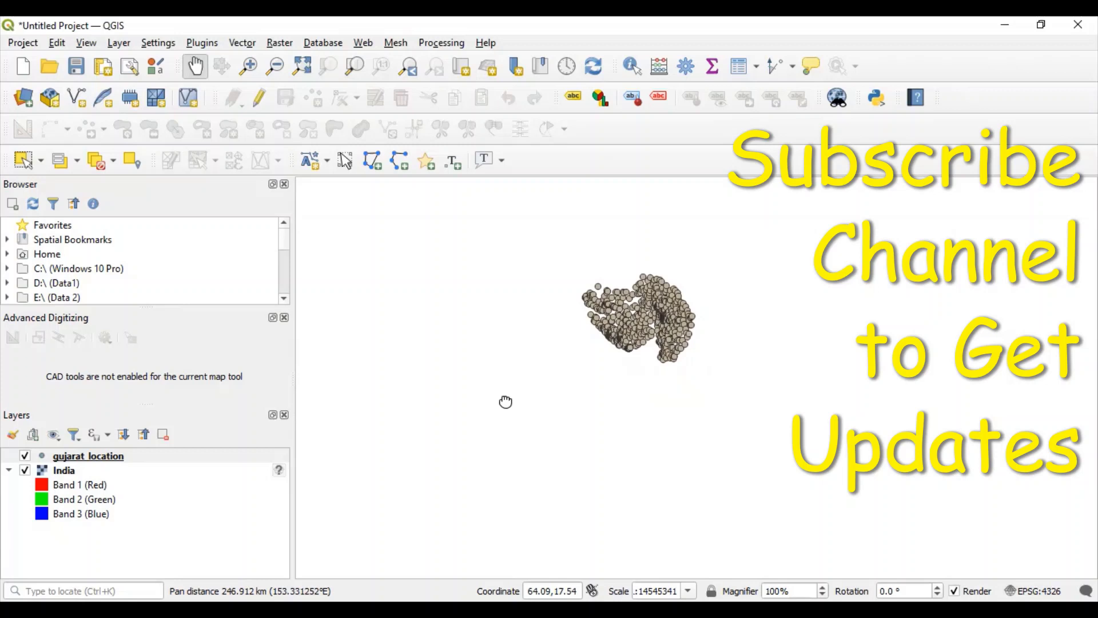
pyautogui.scroll(-3, 505, 362)
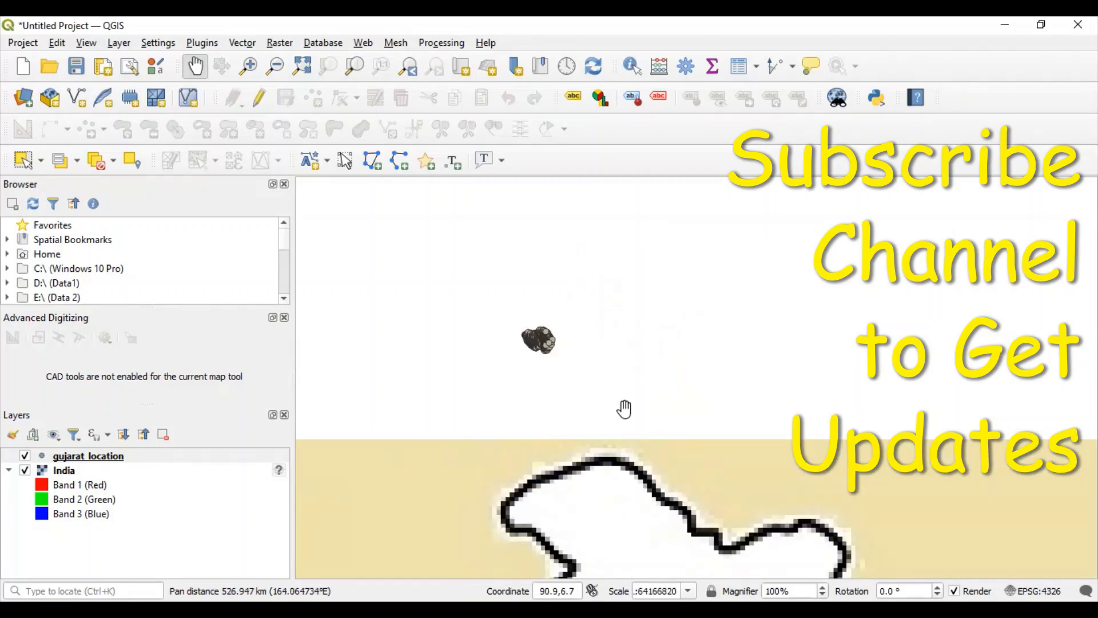
pyautogui.scroll(-2, 624, 408)
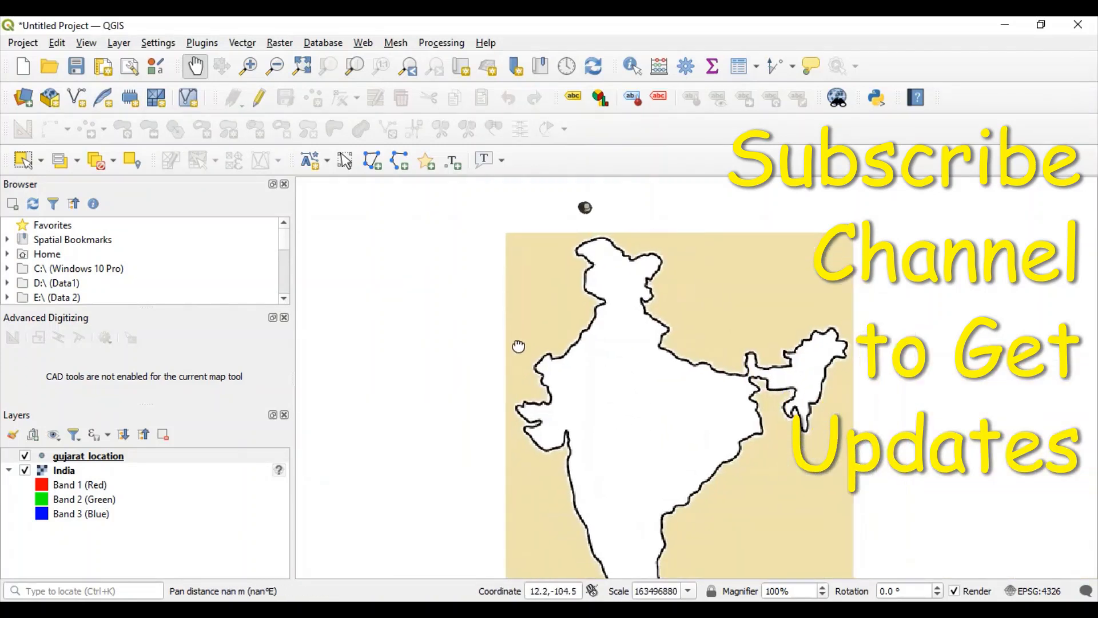
pyautogui.scroll(-1, 520, 354)
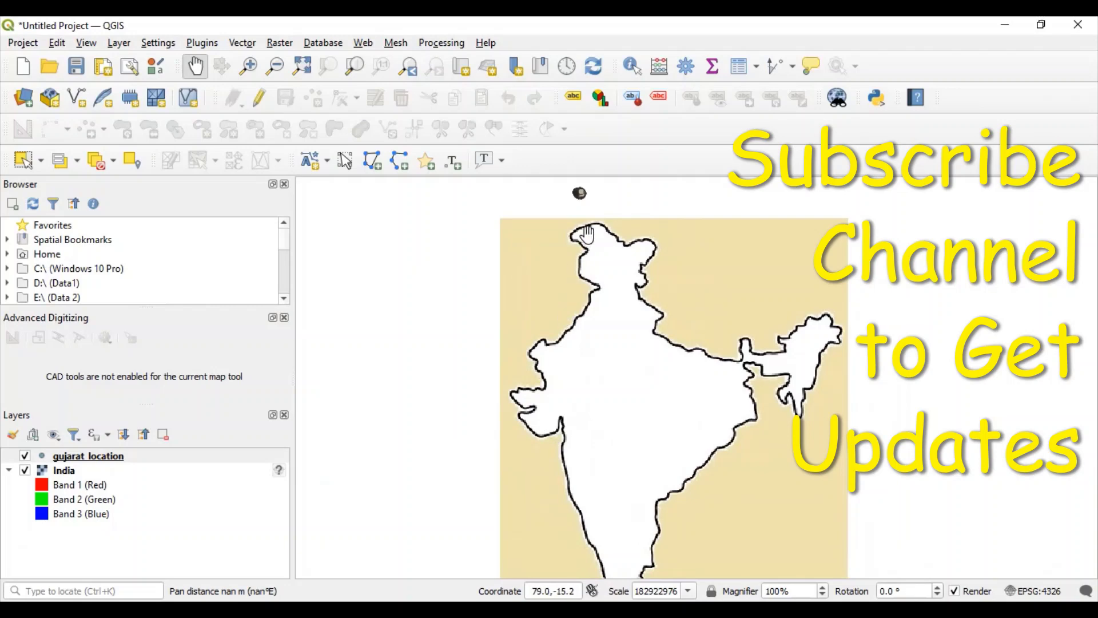
pyautogui.scroll(5, 587, 195)
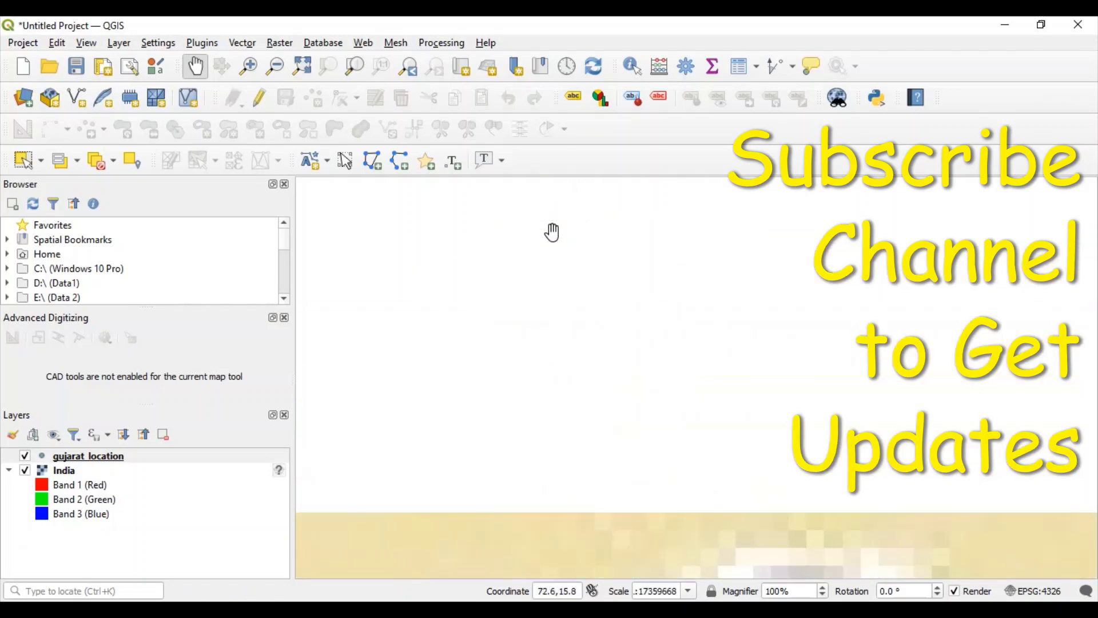
# Pan and zoom along the Gujarat coast to compare the points with the India raster.
pyautogui.moveTo(552, 231); pyautogui.dragTo(554, 314)
pyautogui.scroll(2, 554, 314)
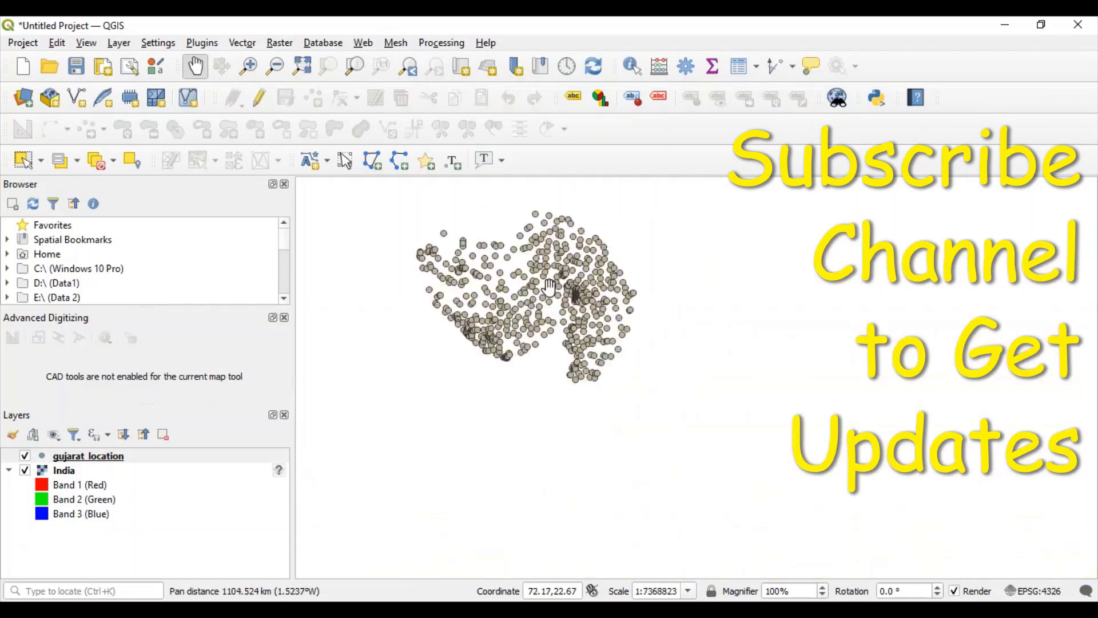
pyautogui.scroll(2, 549, 284)
pyautogui.scroll(-6, 548, 286)
pyautogui.moveTo(549, 409); pyautogui.dragTo(572, 337)
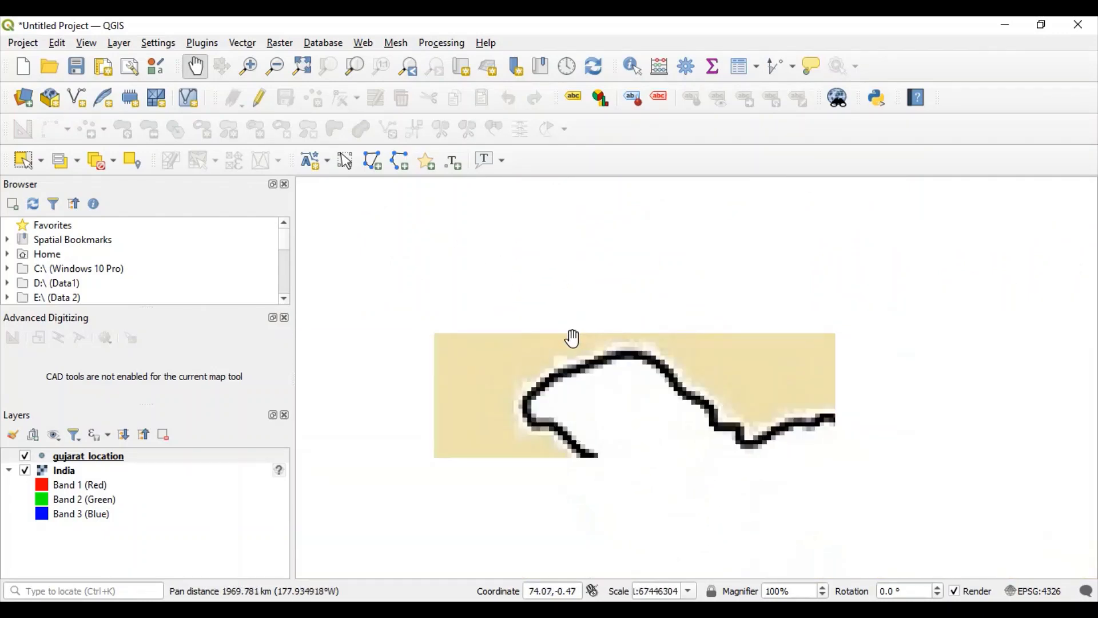
pyautogui.scroll(3, 569, 312)
pyautogui.scroll(-5, 573, 422)
pyautogui.moveTo(573, 422); pyautogui.dragTo(581, 309)
pyautogui.scroll(5, 573, 434)
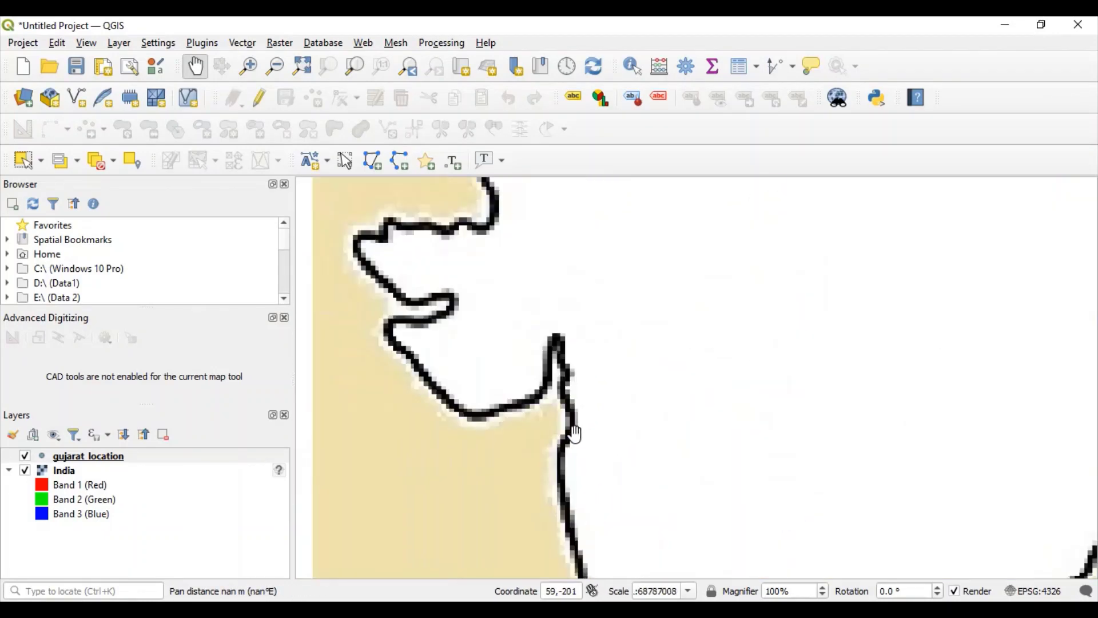
pyautogui.scroll(-1, 538, 318)
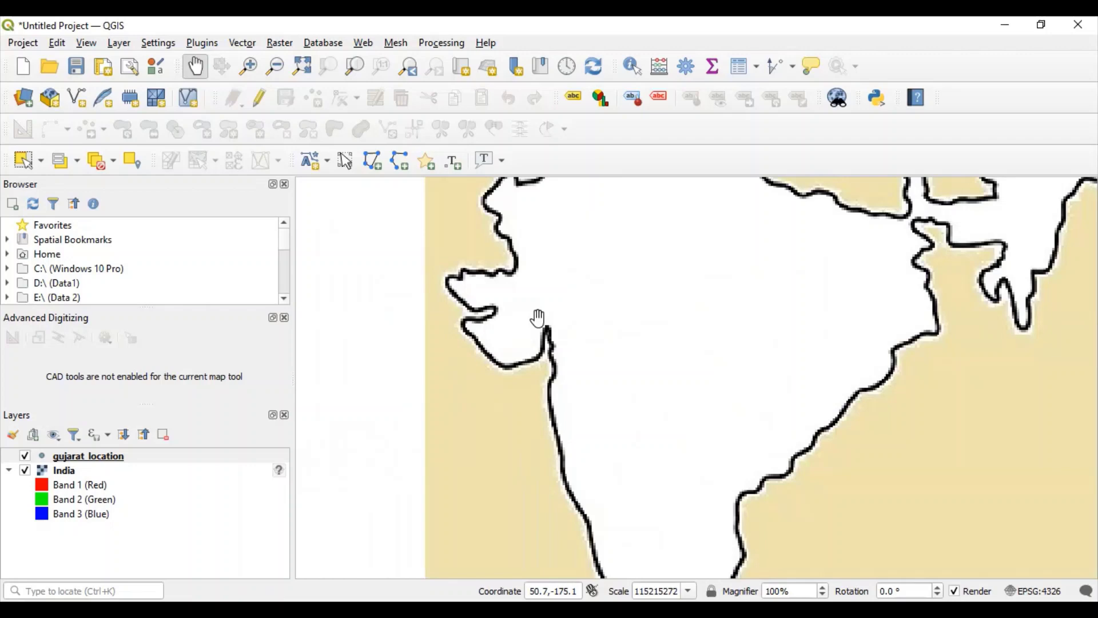
pyautogui.scroll(-2, 537, 318)
pyautogui.scroll(1, 562, 299)
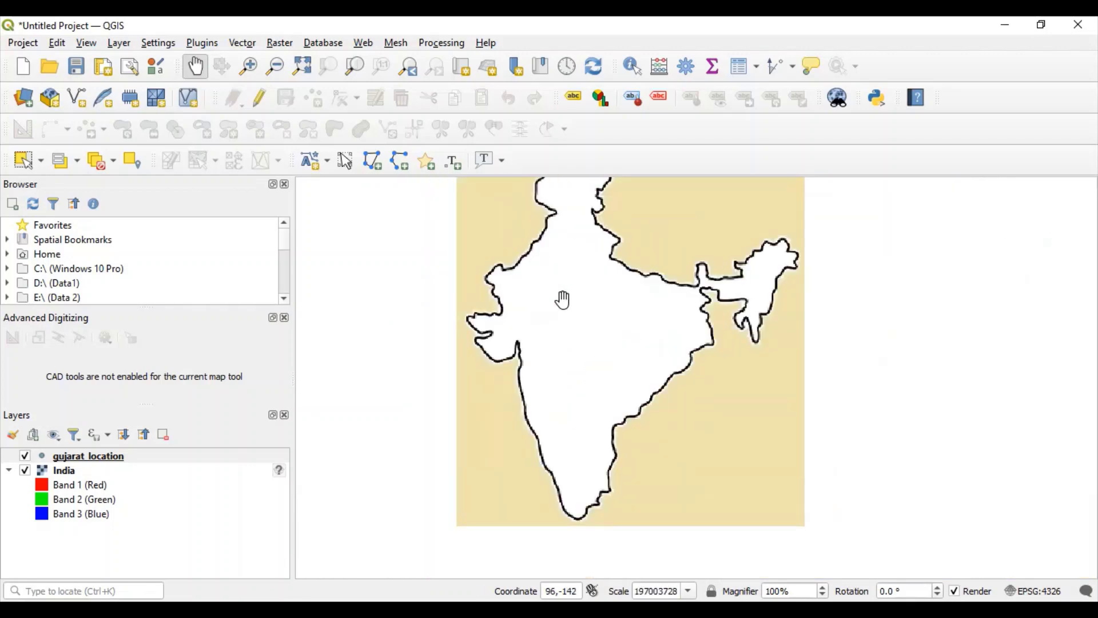
pyautogui.moveTo(562, 298); pyautogui.dragTo(565, 406)
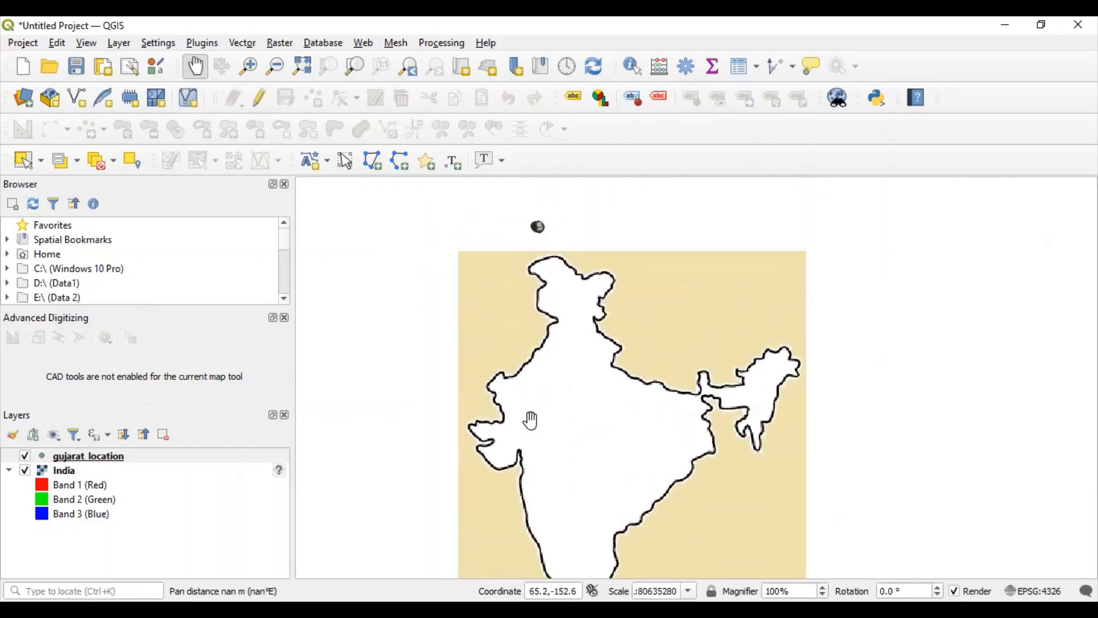
pyautogui.scroll(1, 443, 343)
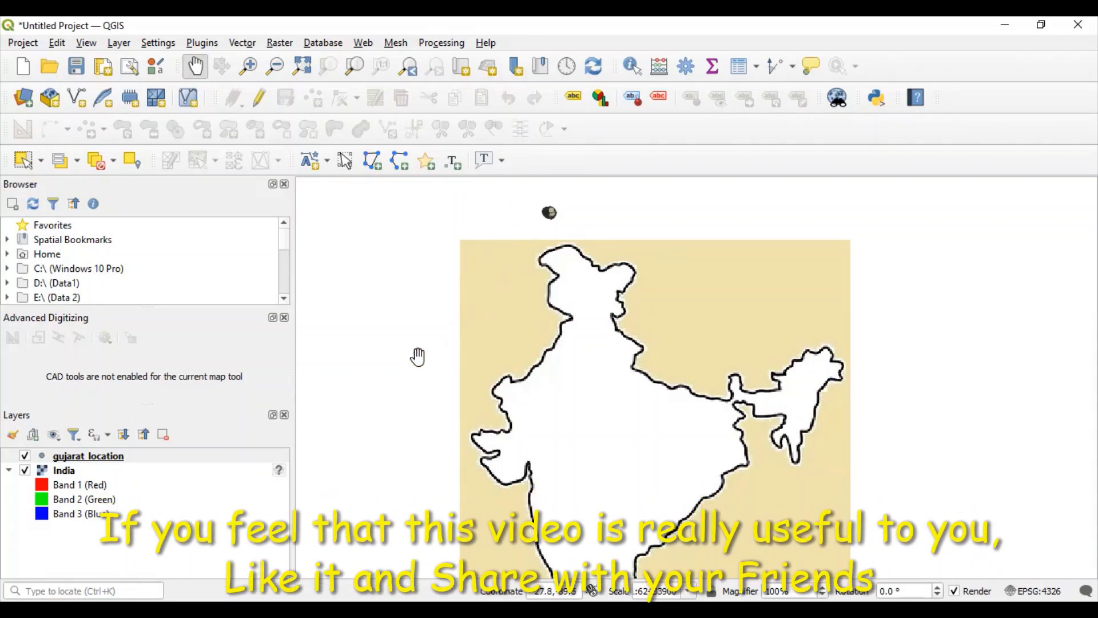
# Remove the India raster layer from the project, leaving only gujarat_location.
pyautogui.click(84, 471)
pyautogui.rightClick(84, 471)
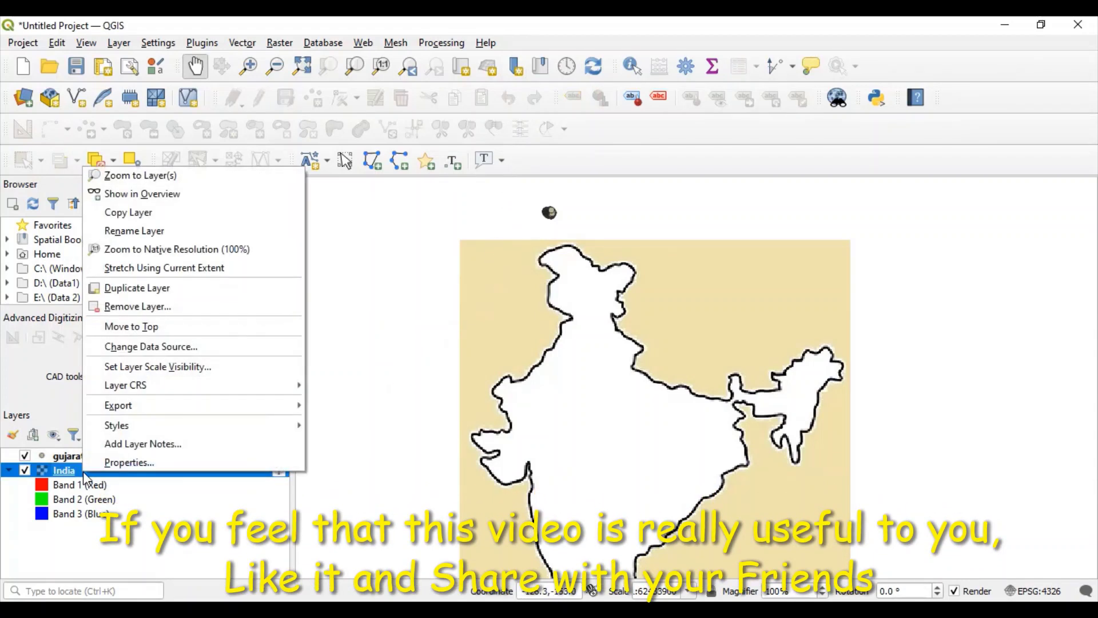
pyautogui.click(135, 306)
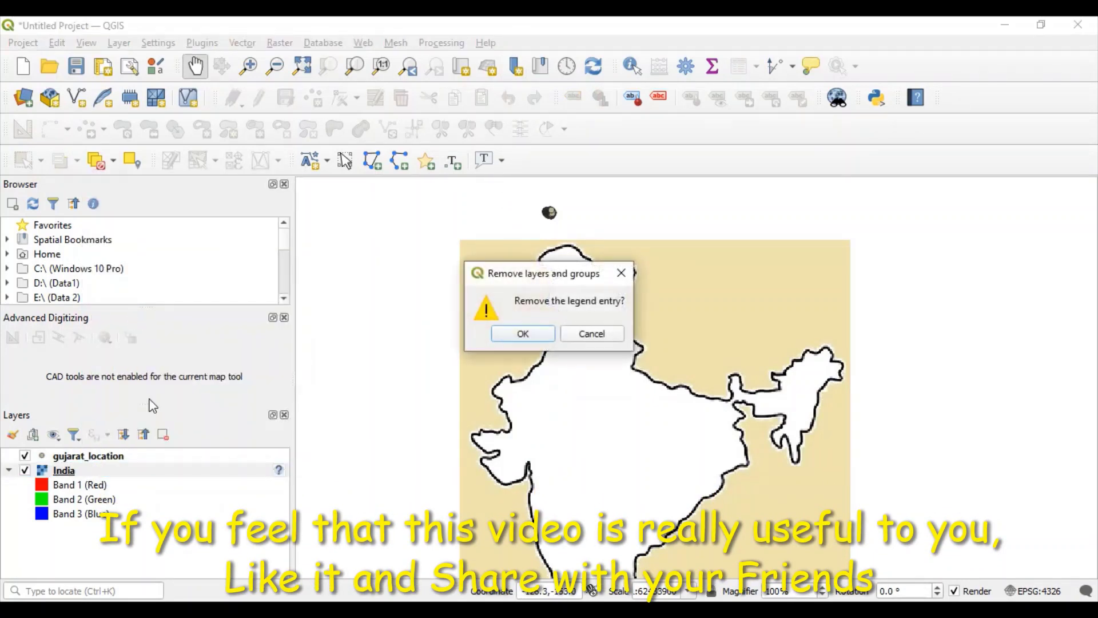
pyautogui.click(535, 338)
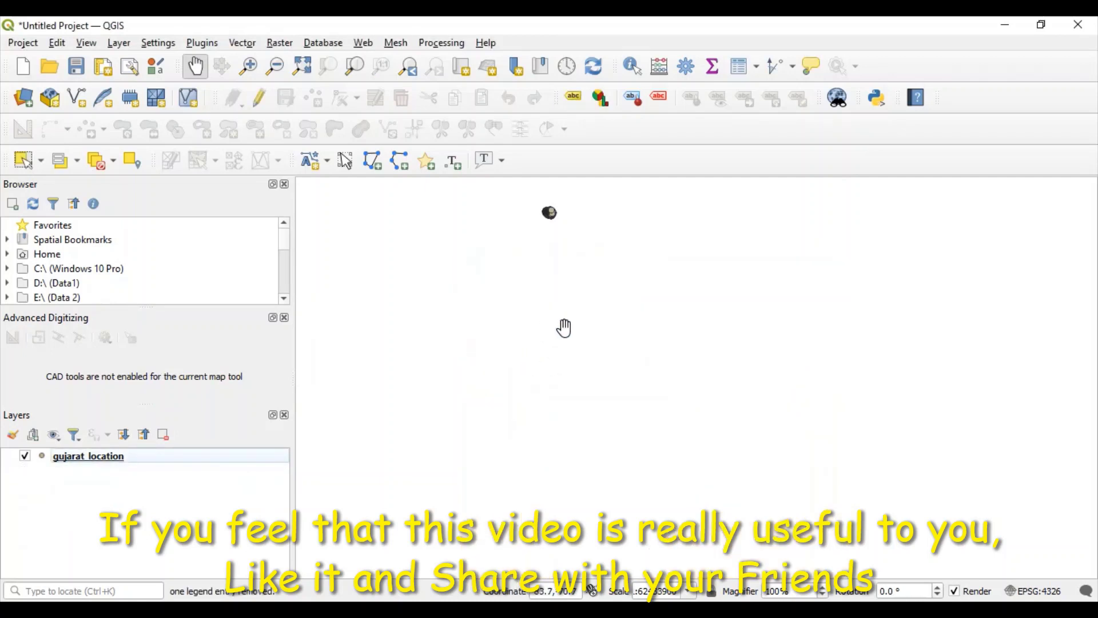
# Launch the Georeferencer from the Raster menu.
pyautogui.click(279, 46)
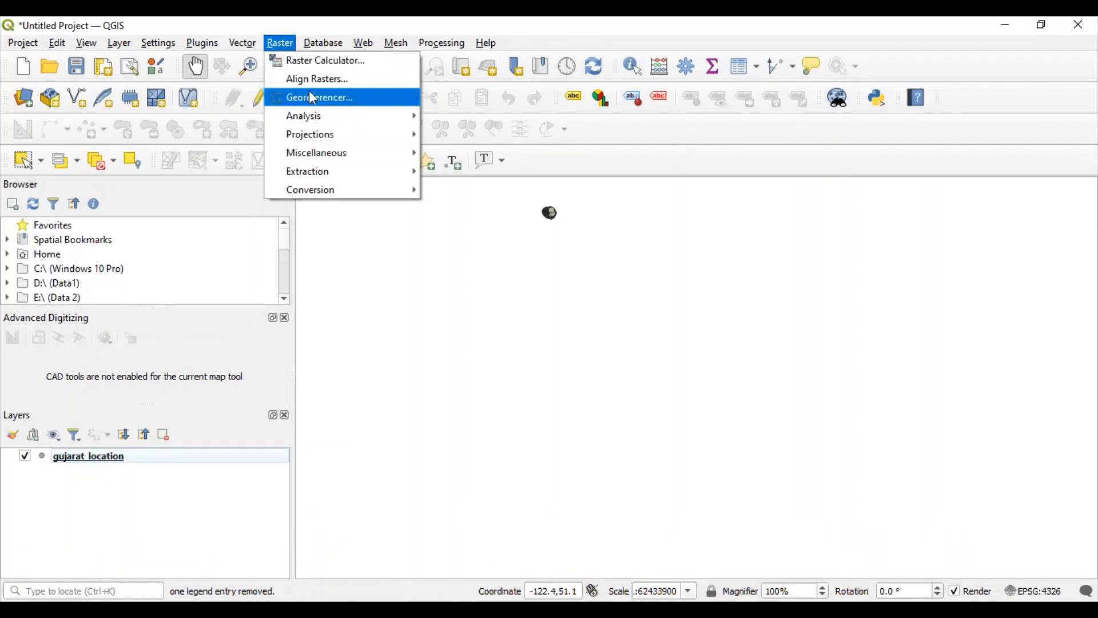
pyautogui.click(322, 106)
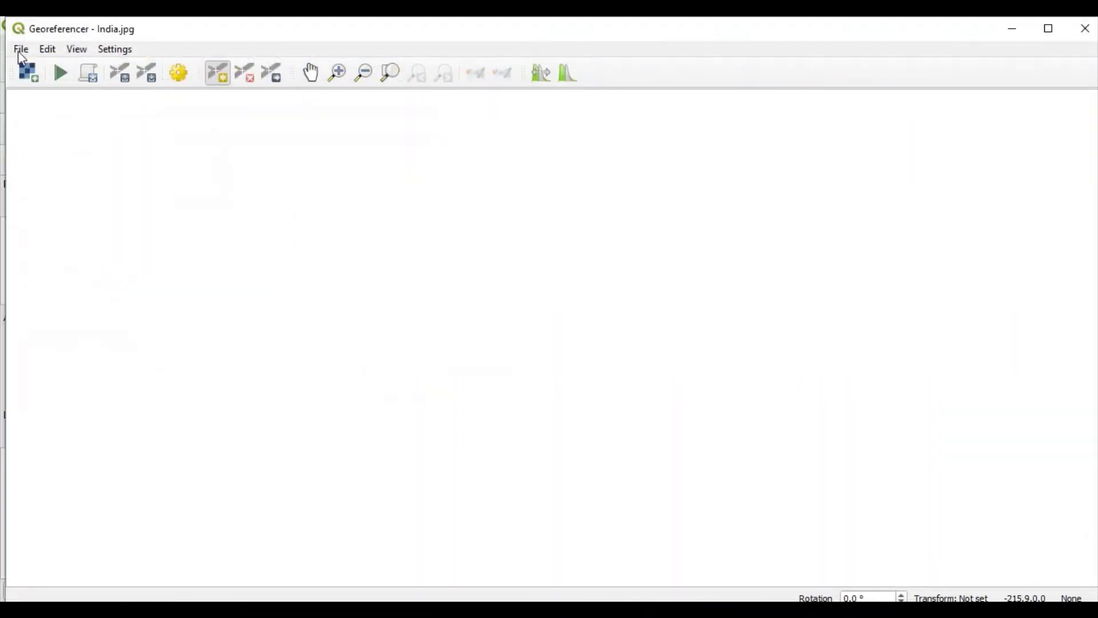
pyautogui.click(21, 50)
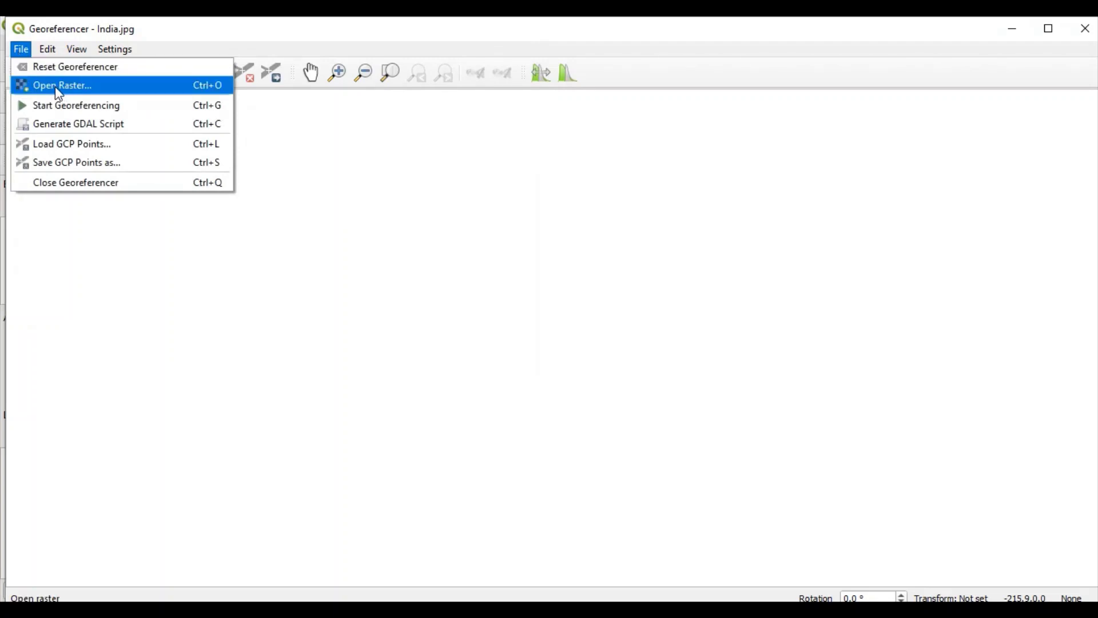
# Open India.jpg from E:\Demo\Raster in the Georeferencer.
pyautogui.click(59, 86)
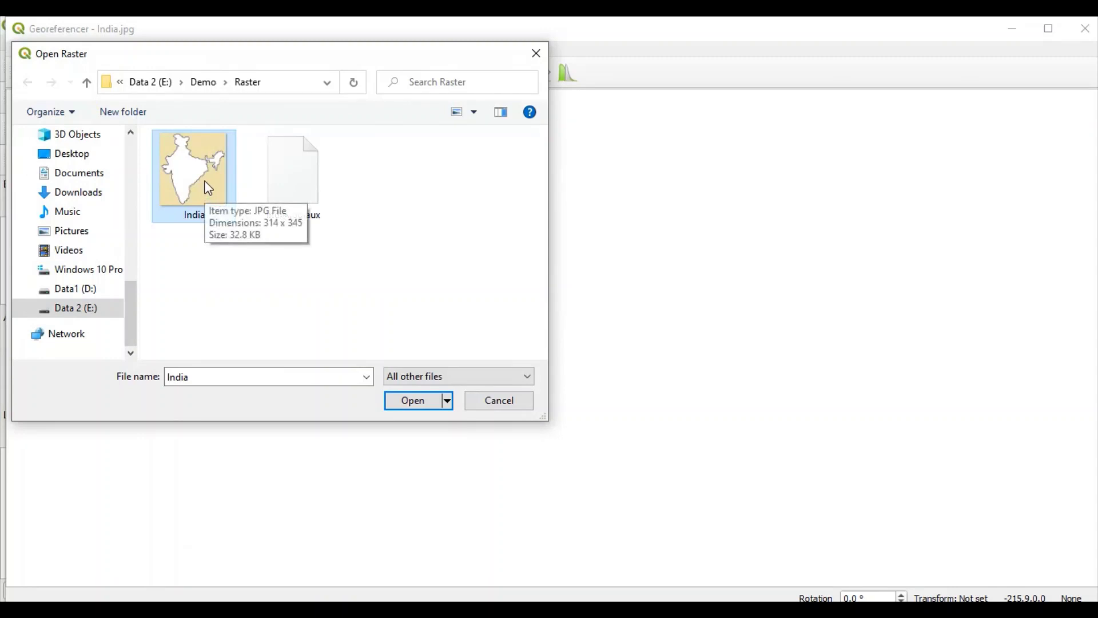
pyautogui.click(416, 402)
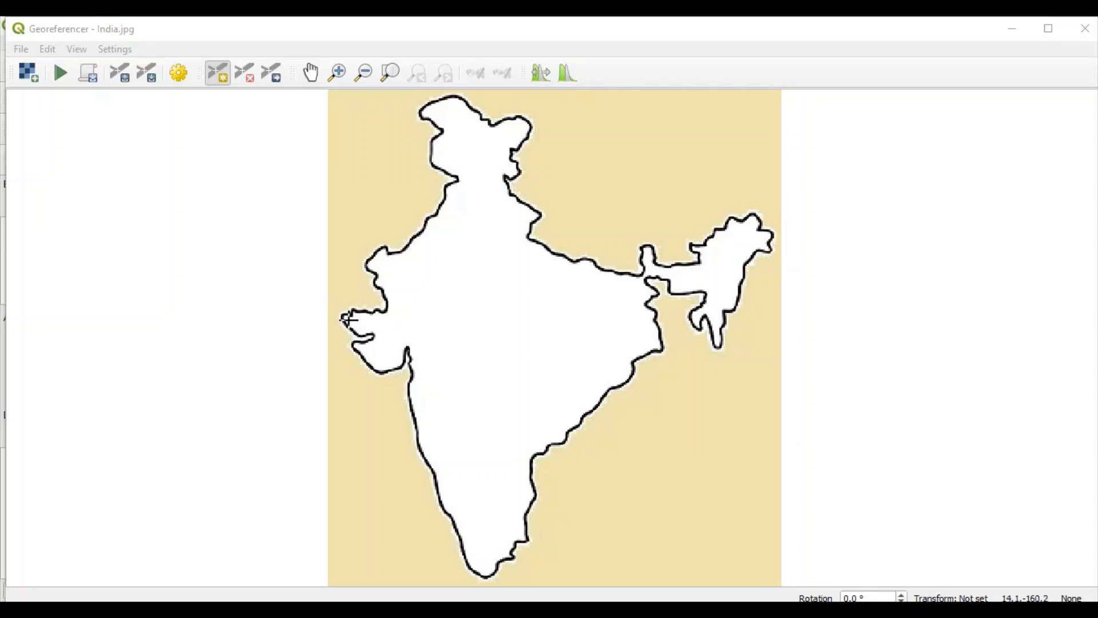
# Place a control point on Gujarat's western tip in the India image.
pyautogui.click(347, 317)
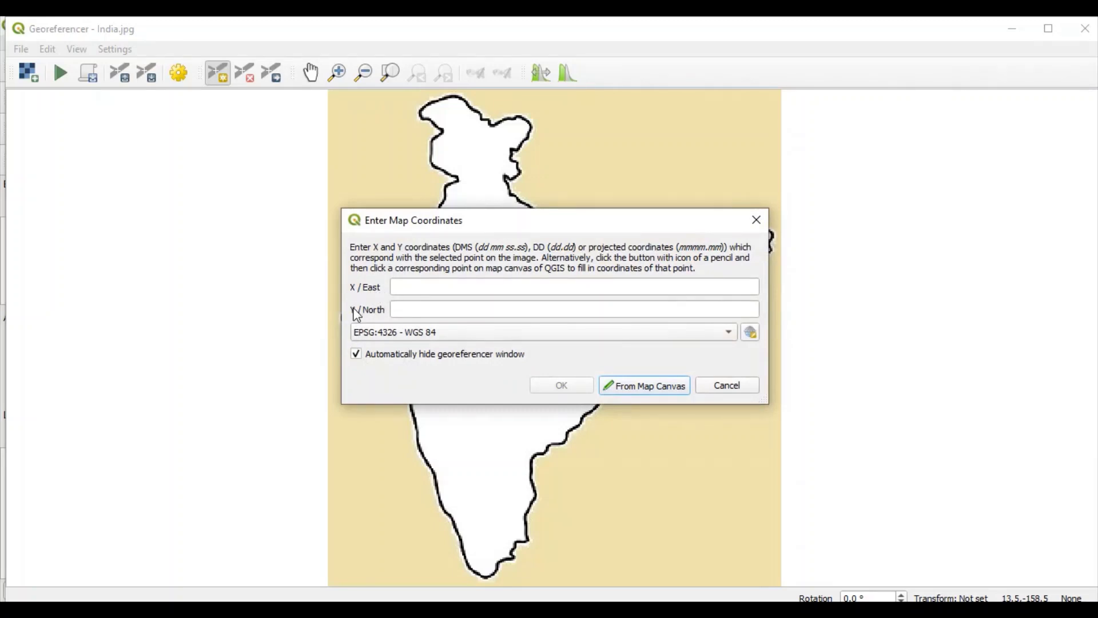
pyautogui.click(395, 286)
pyautogui.click(396, 306)
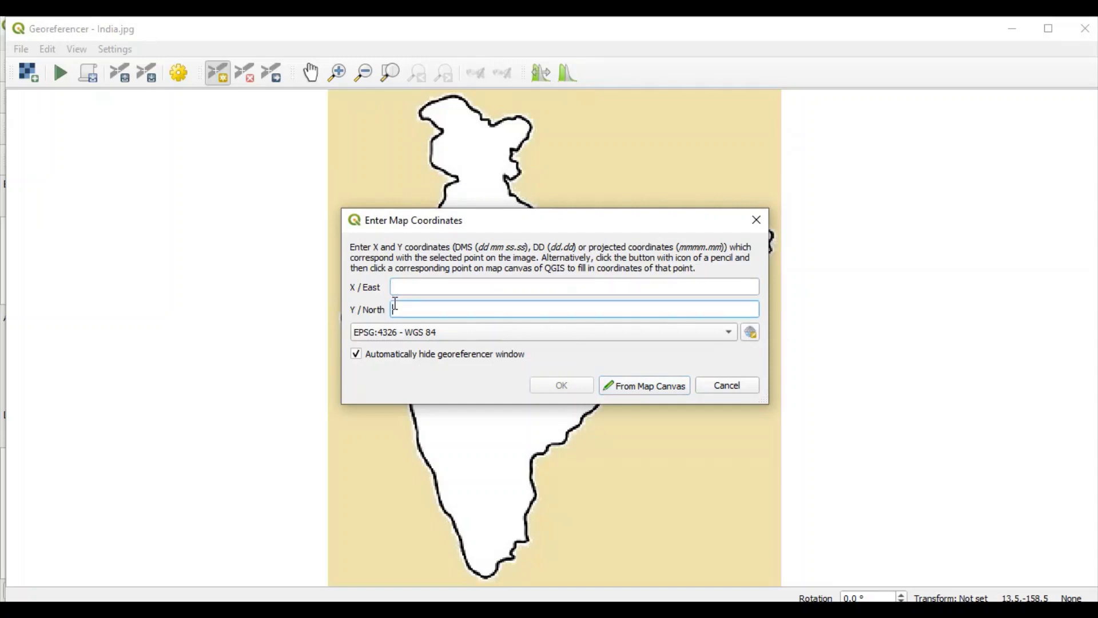
pyautogui.click(396, 288)
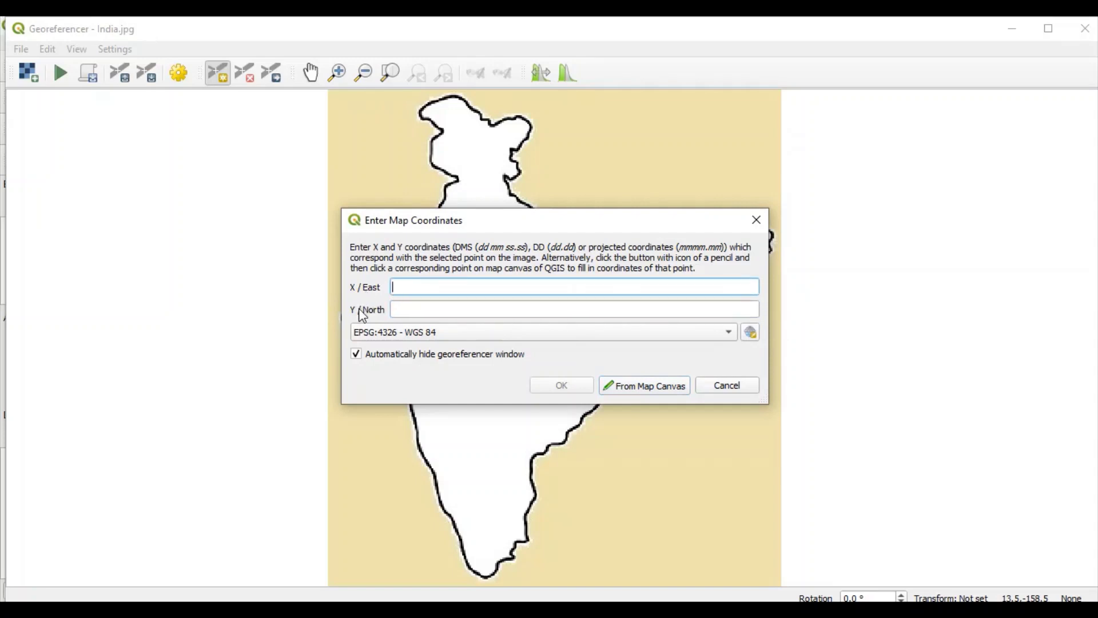
# Take its coordinates from the westernmost Gujarat point (69.04 E, 23.51 N) and confirm.
pyautogui.click(644, 387)
pyautogui.scroll(1, 483, 231)
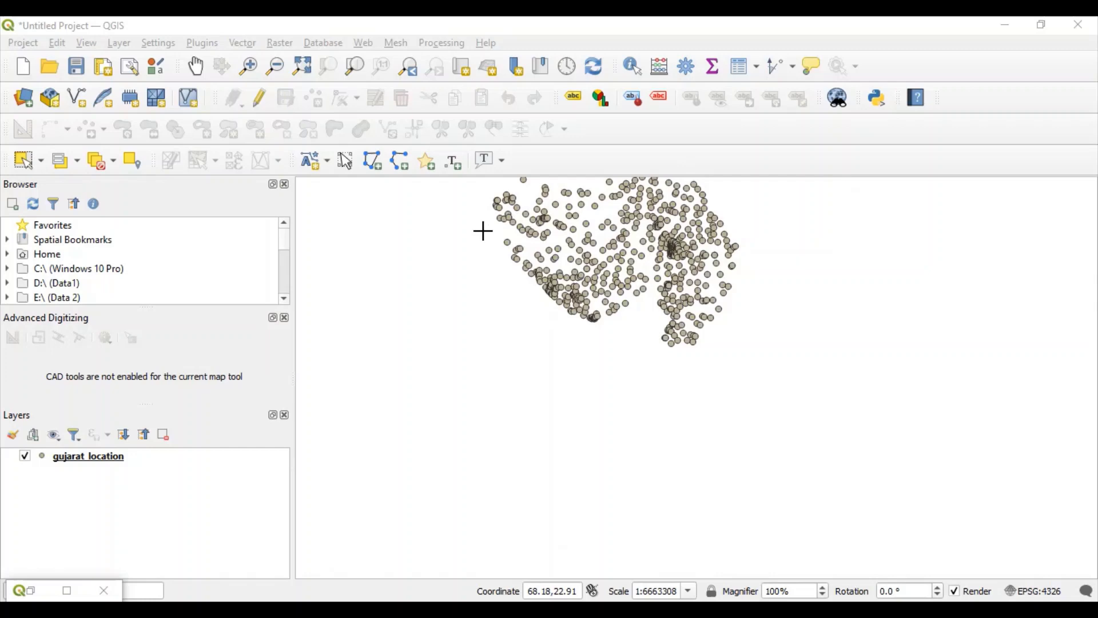
pyautogui.scroll(1, 633, 192)
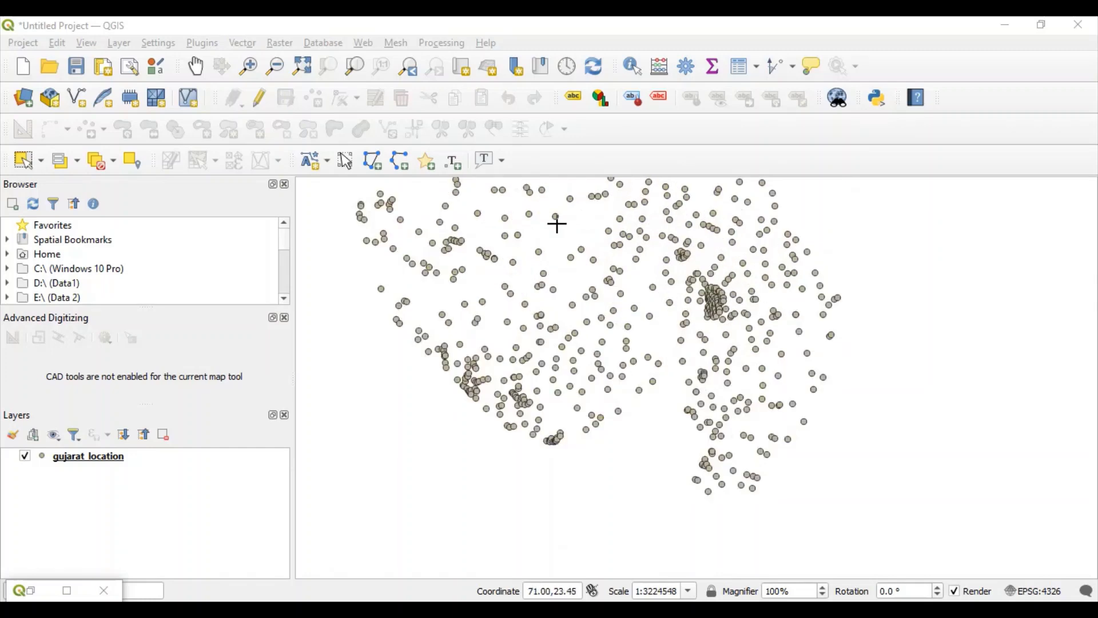
pyautogui.scroll(-1, 558, 223)
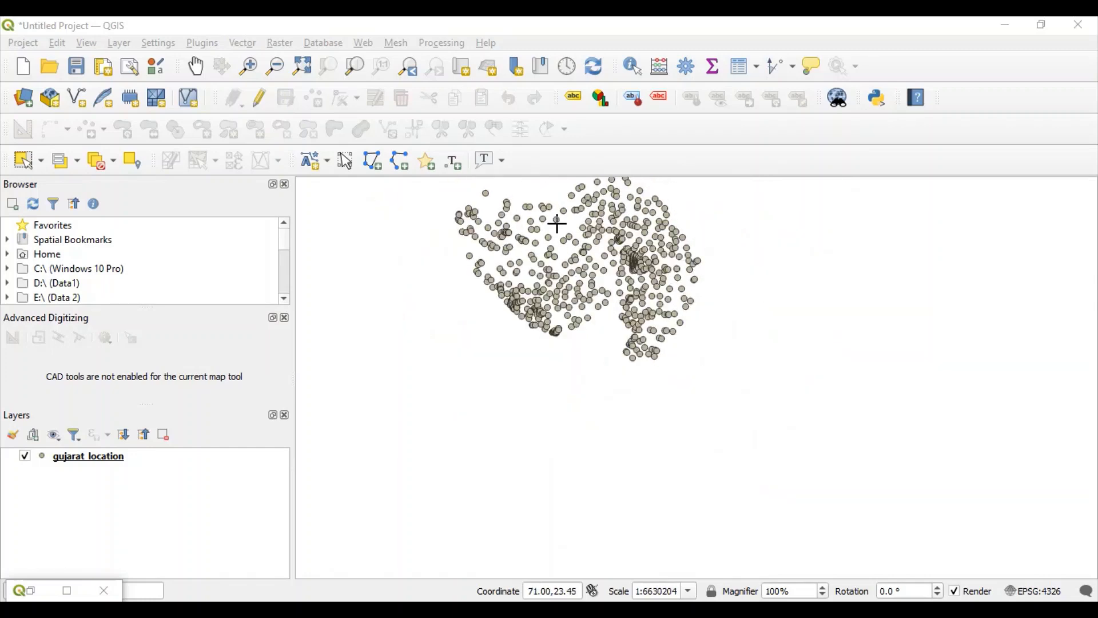
pyautogui.click(479, 220)
pyautogui.click(493, 287)
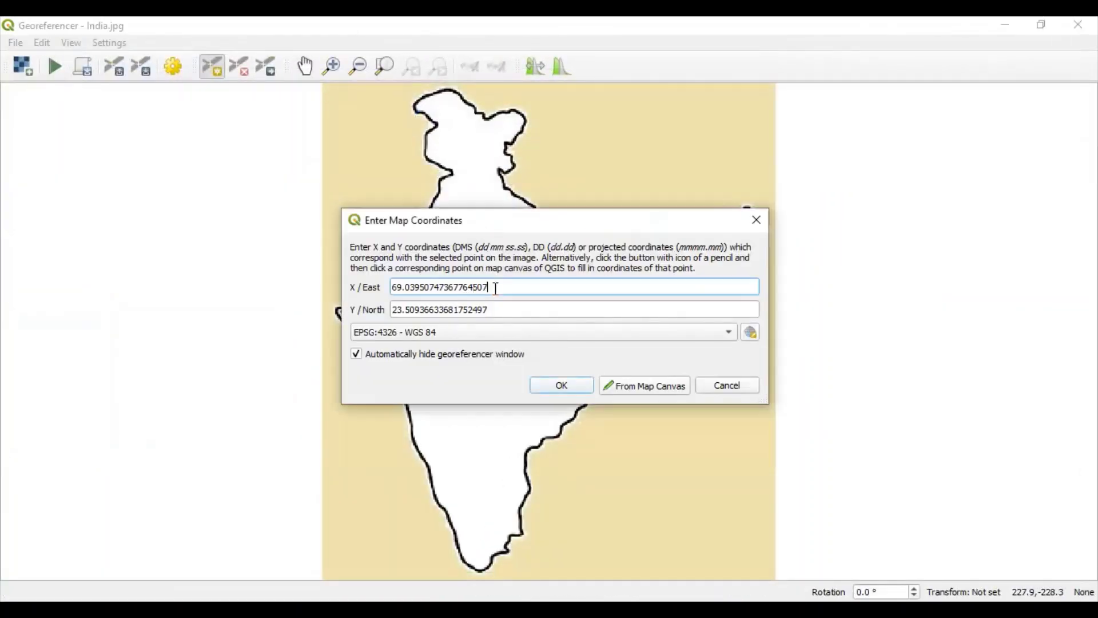
pyautogui.moveTo(493, 288); pyautogui.dragTo(387, 274)
pyautogui.moveTo(502, 310); pyautogui.dragTo(386, 310)
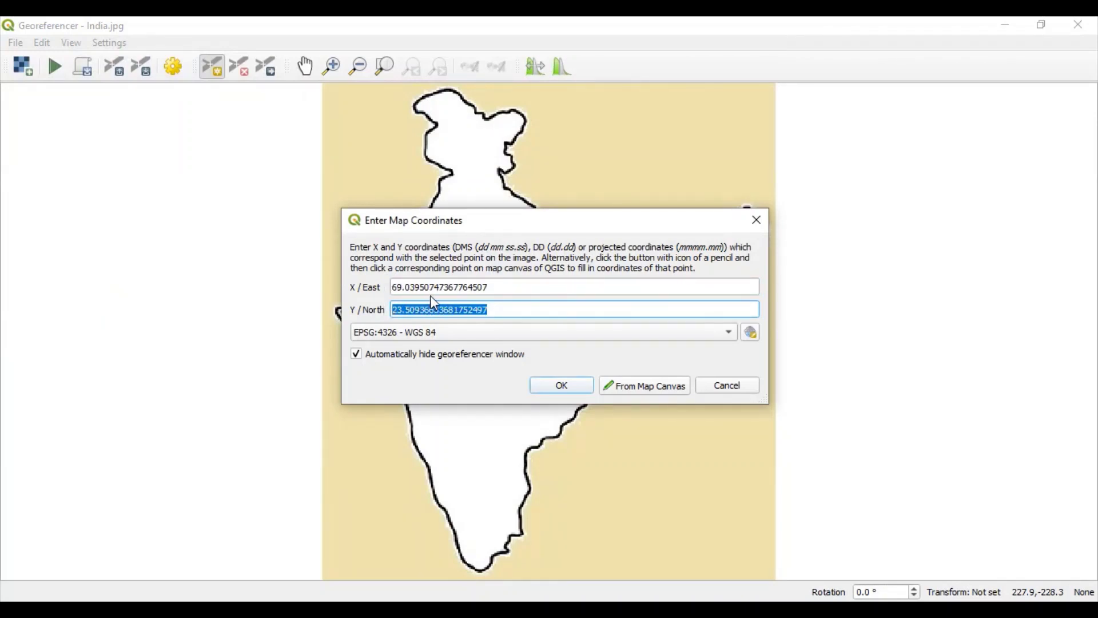
pyautogui.click(562, 391)
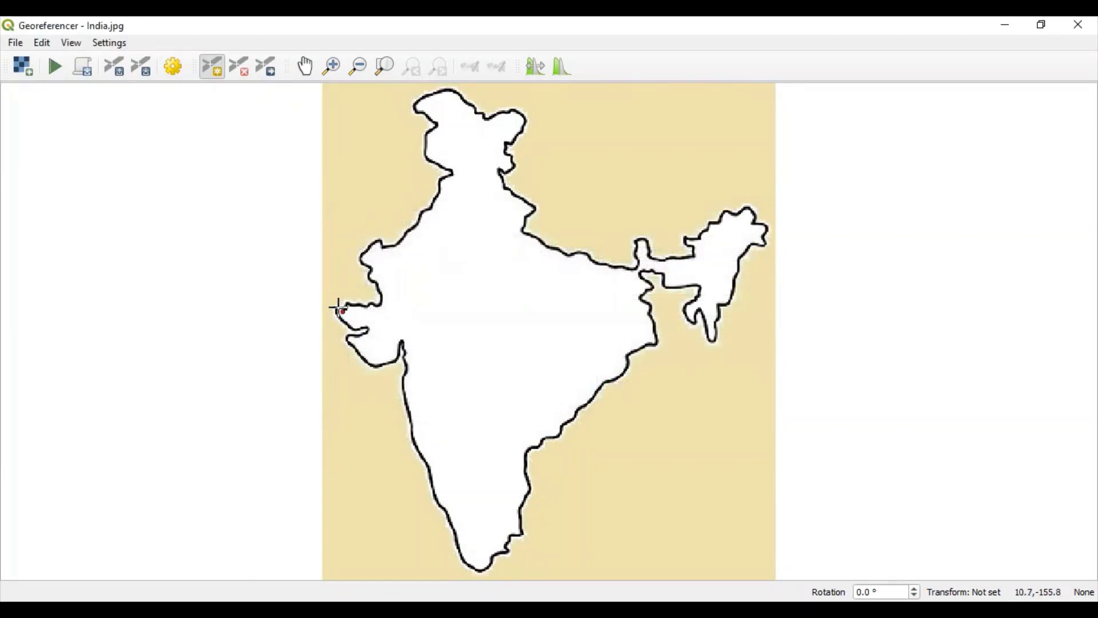
# Add a second control point on Gujarat's southern coast, tied to 70.76 E, 20.98 N.
pyautogui.click(377, 362)
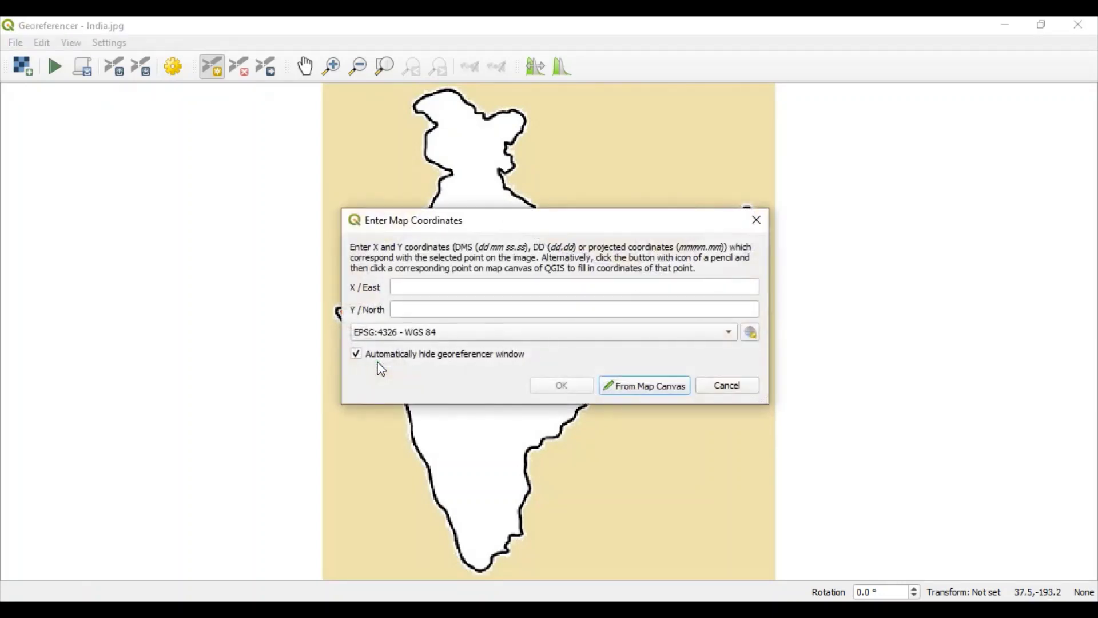
pyautogui.click(646, 386)
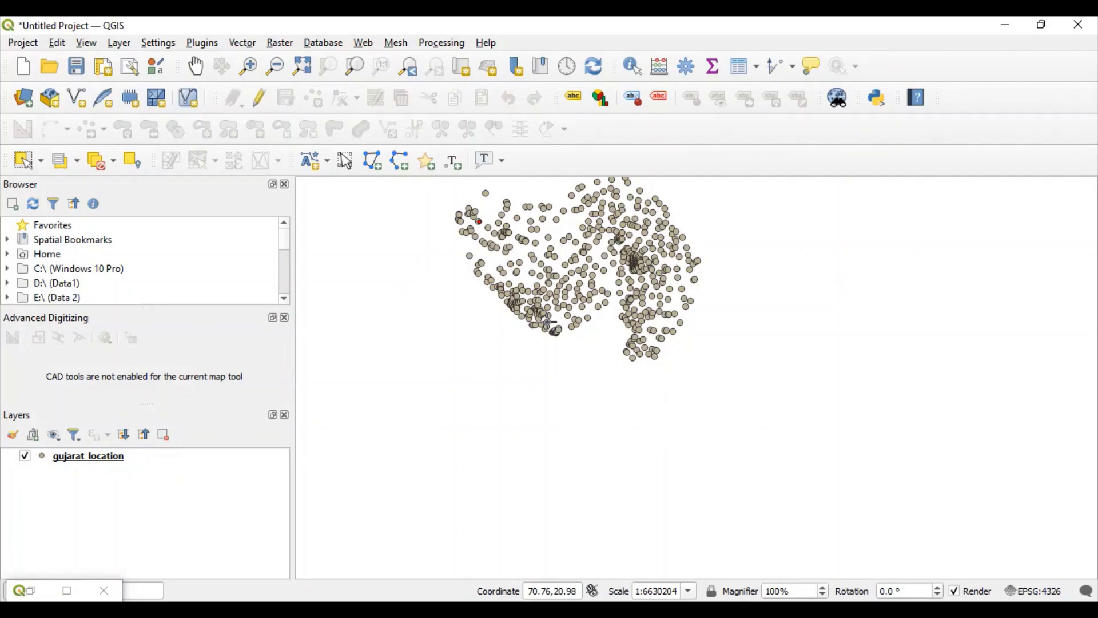
pyautogui.click(550, 321)
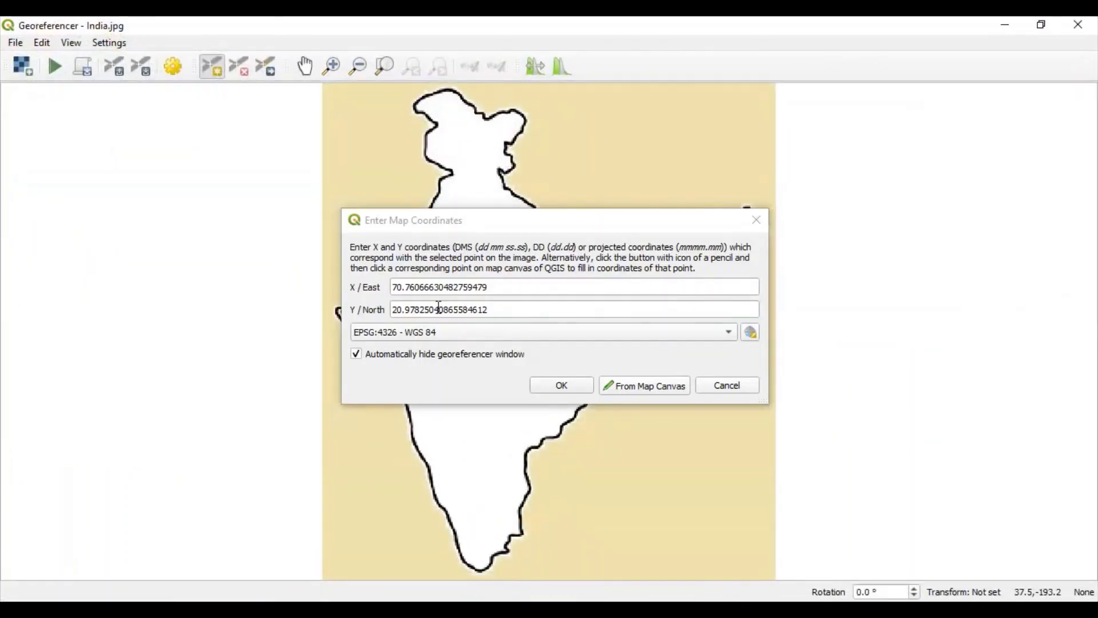
pyautogui.moveTo(501, 288); pyautogui.dragTo(394, 280)
pyautogui.moveTo(490, 312); pyautogui.dragTo(401, 302)
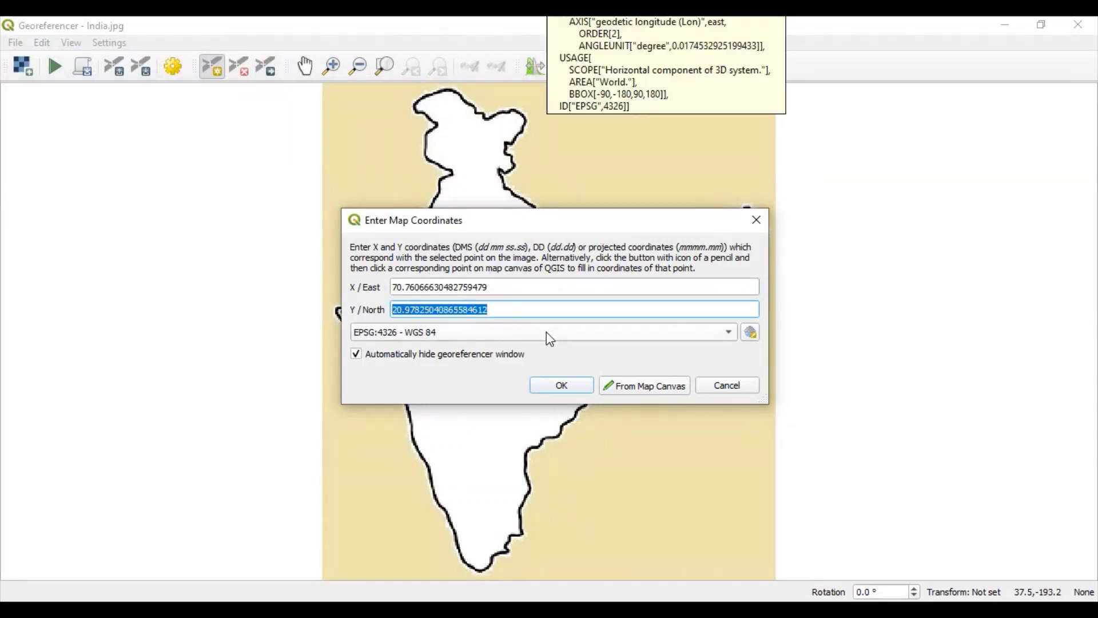
pyautogui.click(560, 388)
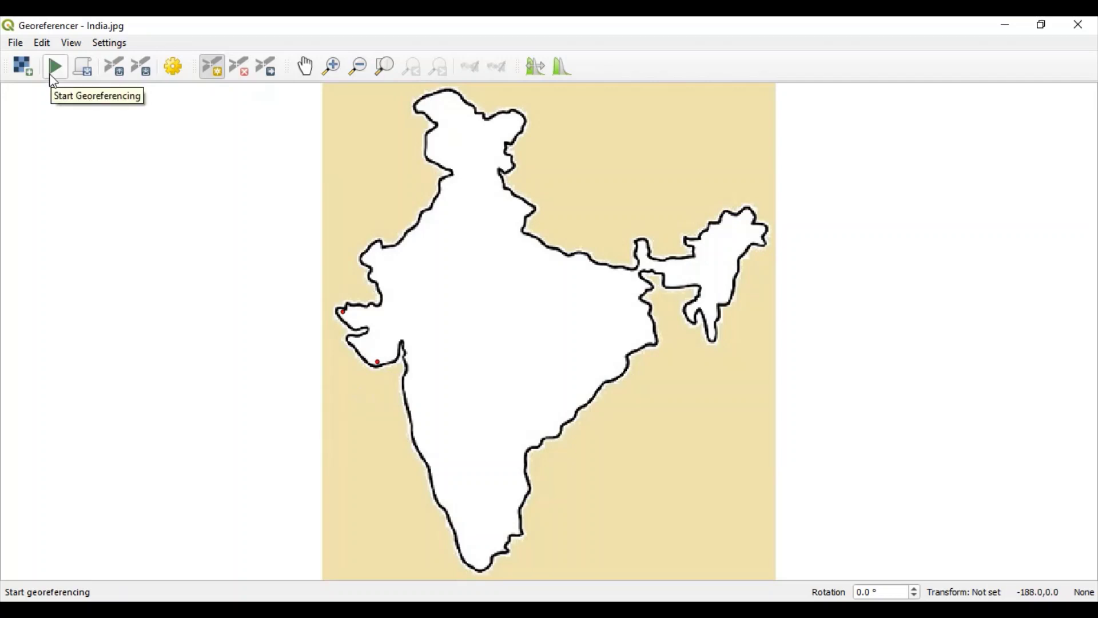
# Set the transformation type to Linear with output India_modified.tif in EPSG:4326.
pyautogui.click(53, 79)
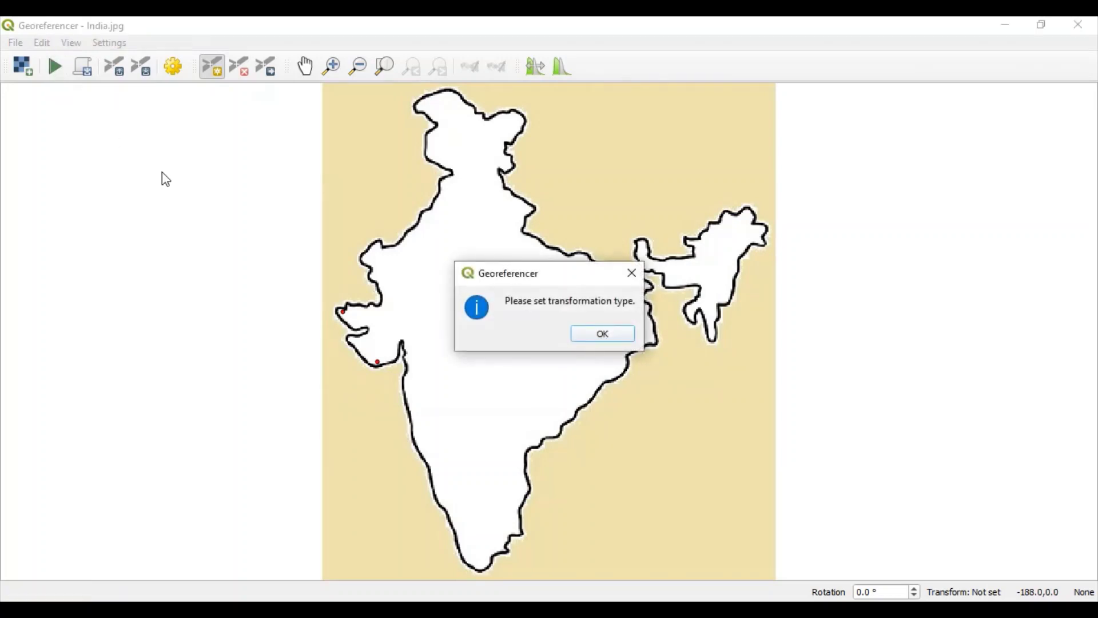
pyautogui.click(595, 335)
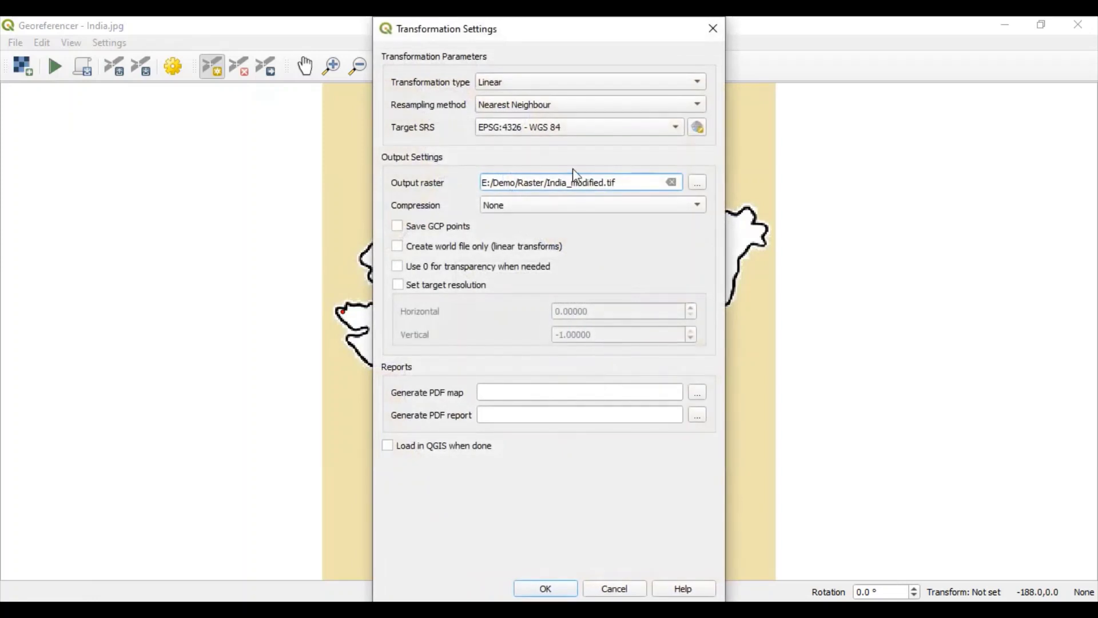
pyautogui.click(689, 85)
pyautogui.click(685, 86)
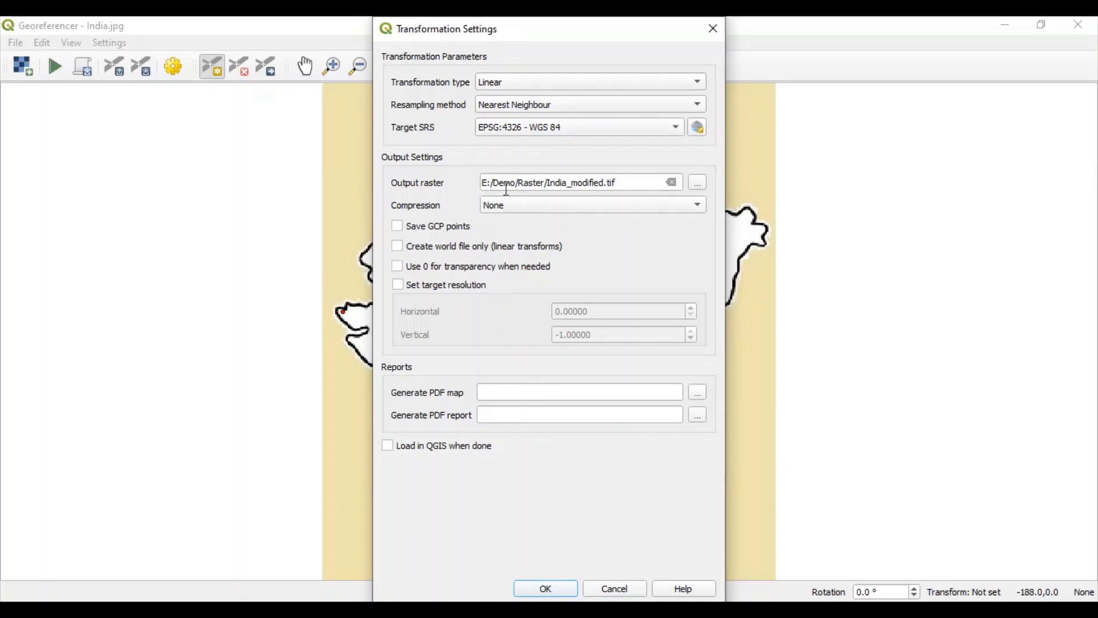
pyautogui.click(548, 589)
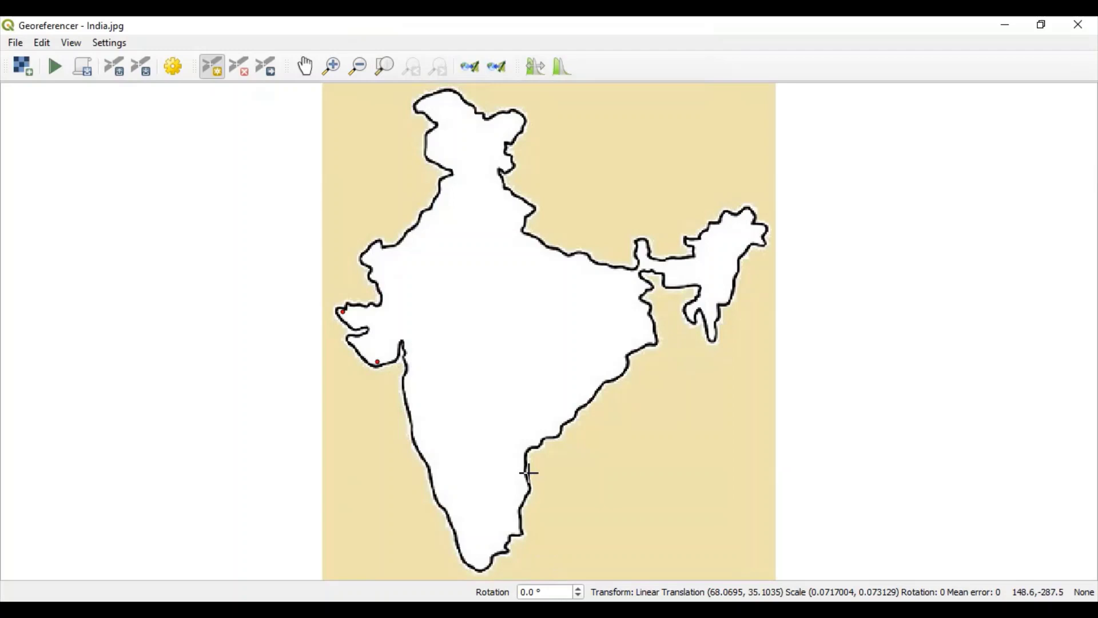
# Run georeferencing to create India_modified.tif, then close and discard the control points.
pyautogui.click(55, 68)
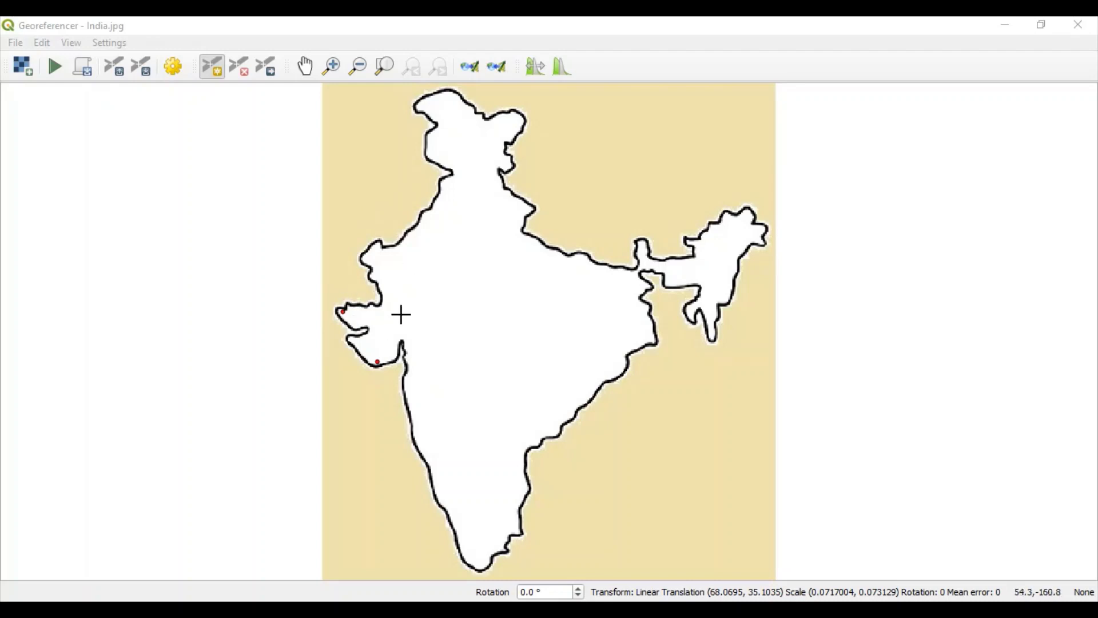
pyautogui.click(1078, 24)
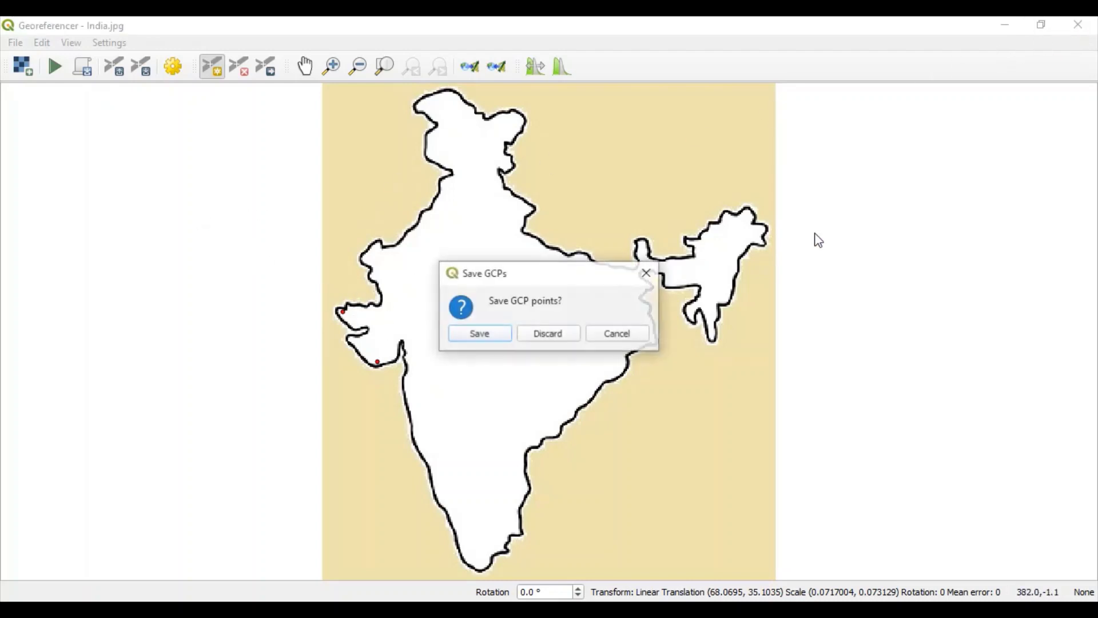
pyautogui.click(549, 334)
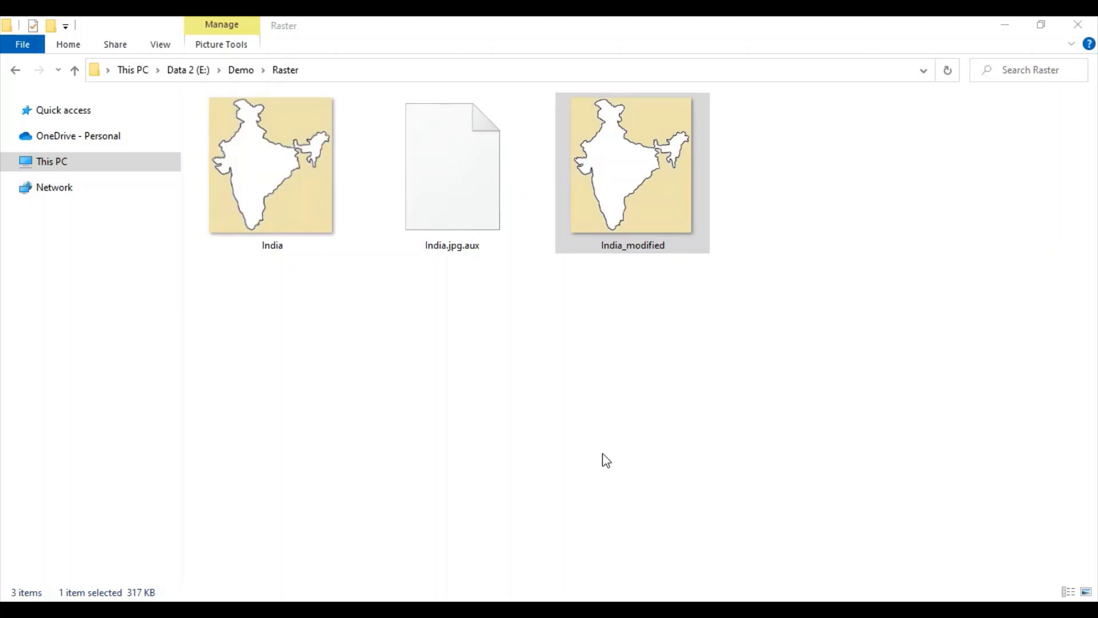
# Compare the file sizes of India (32.8 KB) and India_modified (317 KB) in the Raster folder.
pyautogui.click(308, 221)
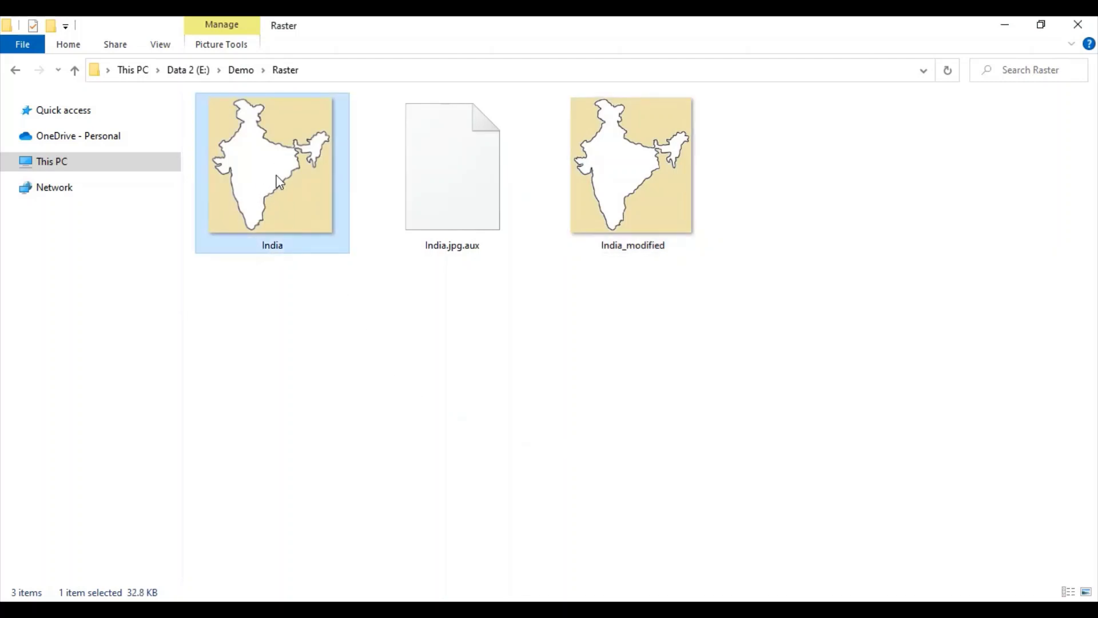
pyautogui.click(629, 180)
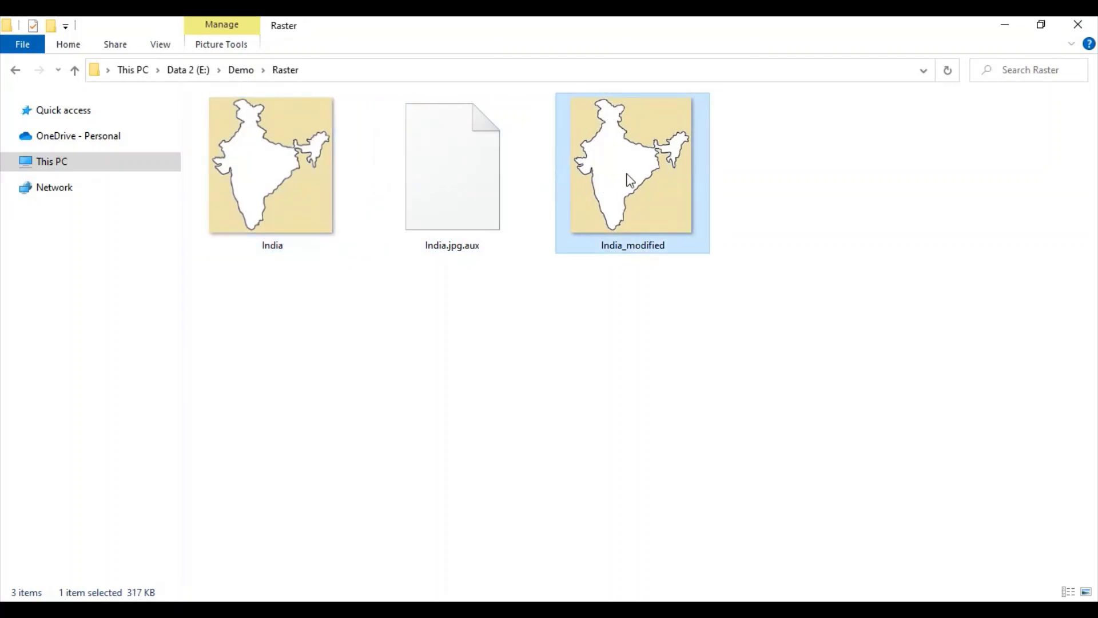
pyautogui.click(639, 298)
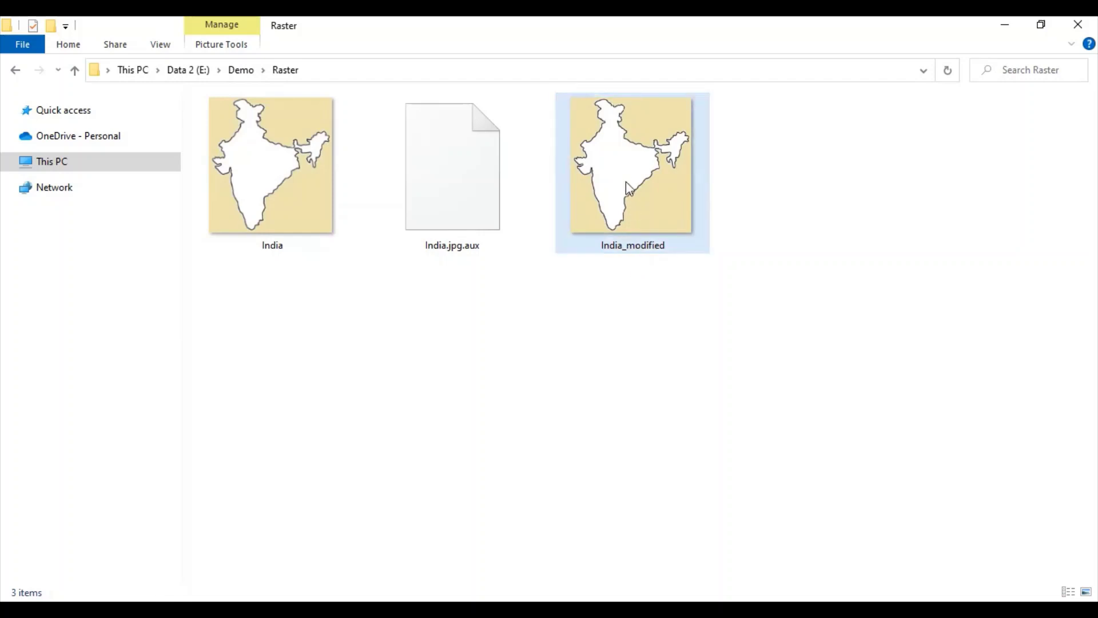
pyautogui.click(624, 172)
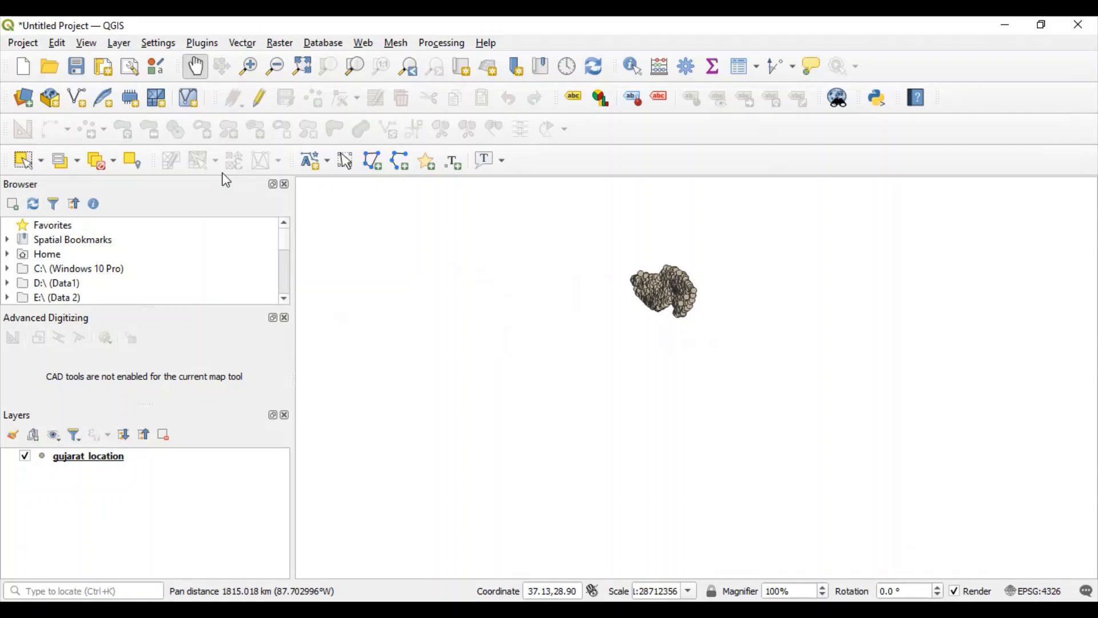
# Load India_modified.tif into the project as a new raster layer.
pyautogui.click(127, 45)
pyautogui.moveTo(149, 98)
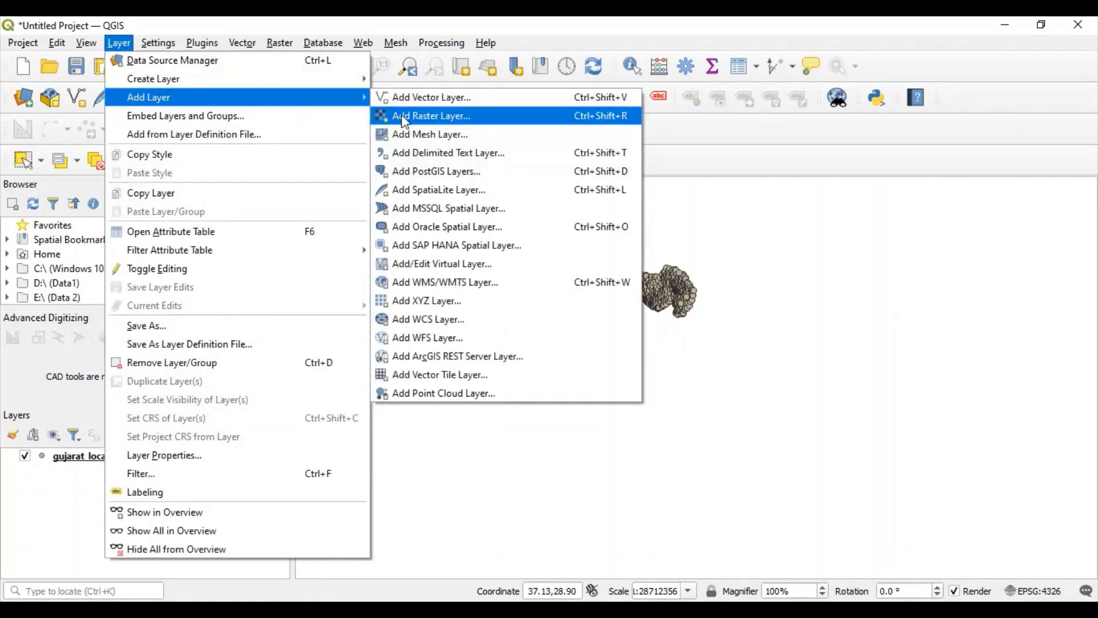
pyautogui.click(432, 116)
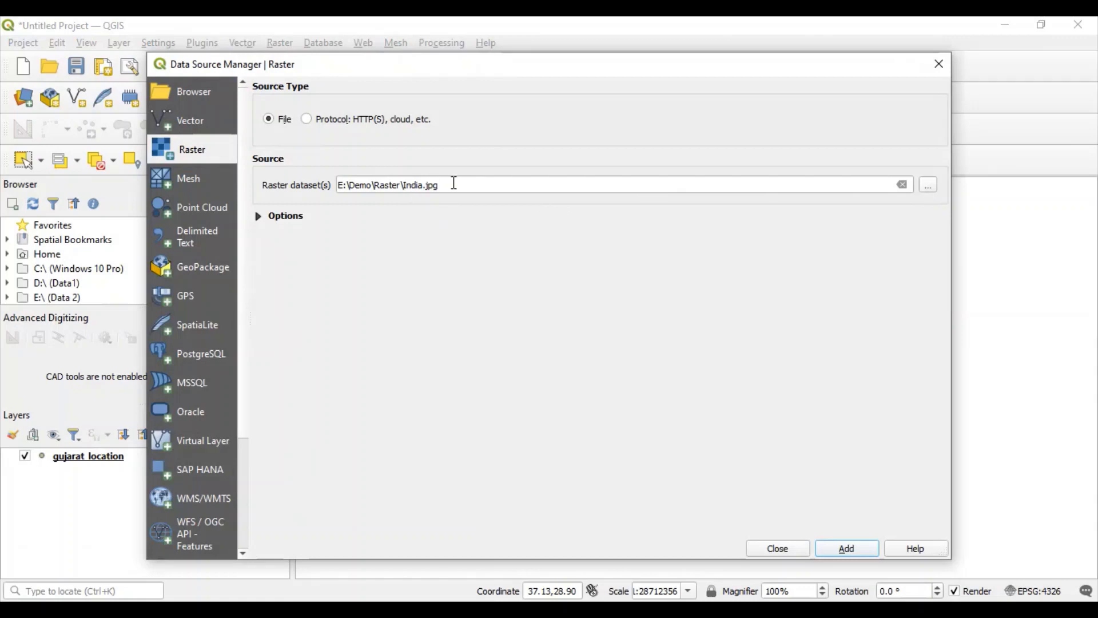
pyautogui.moveTo(453, 183); pyautogui.dragTo(341, 178)
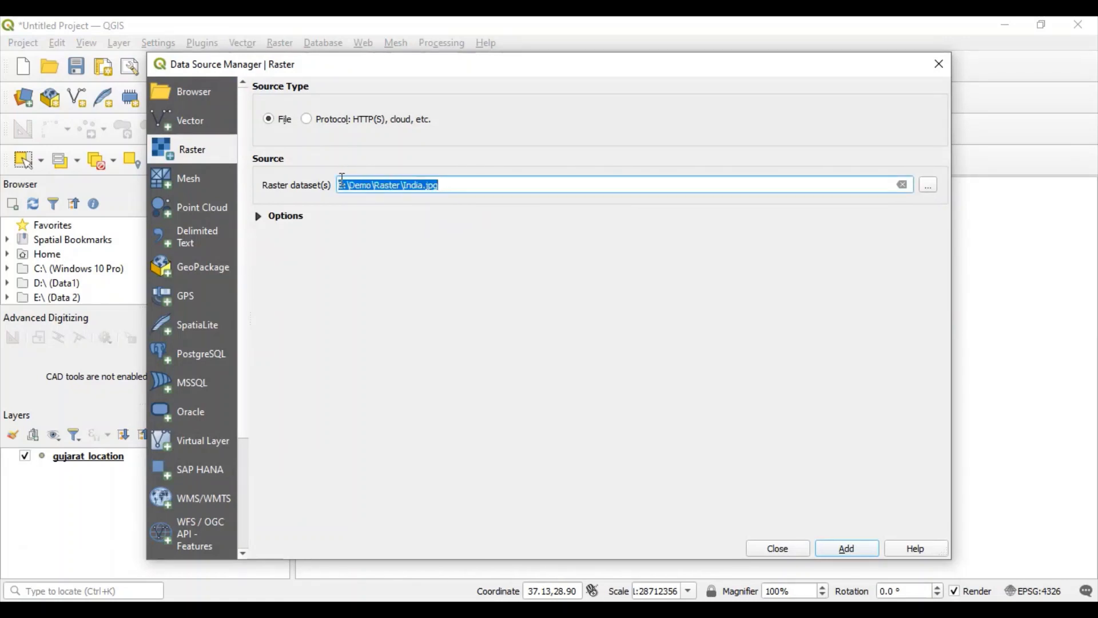
pyautogui.click(929, 186)
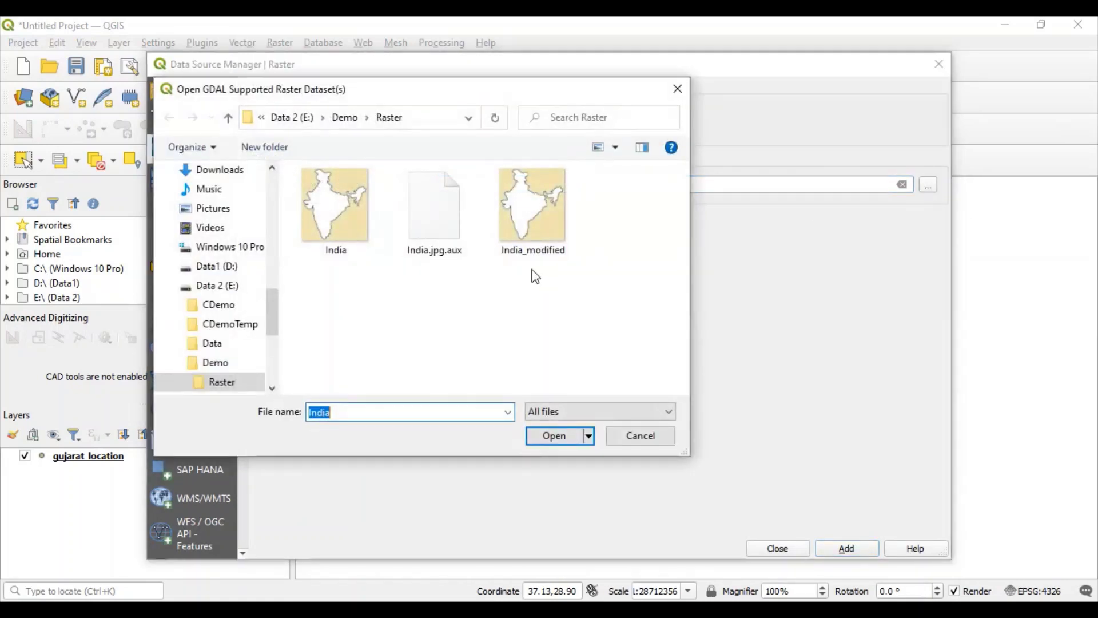
pyautogui.click(544, 226)
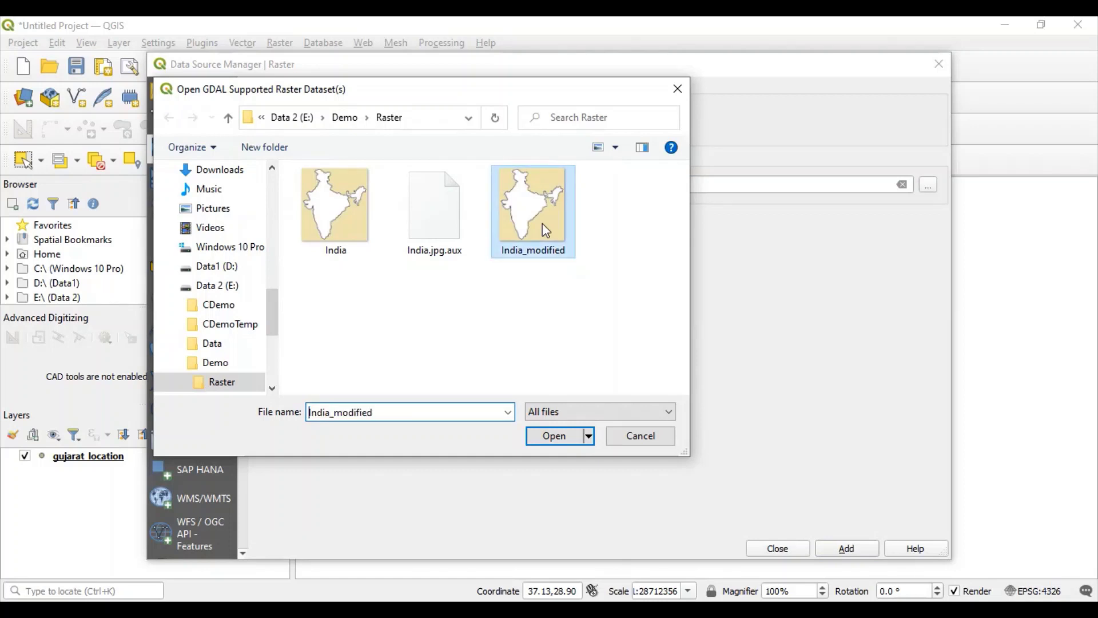
pyautogui.click(557, 434)
pyautogui.click(842, 549)
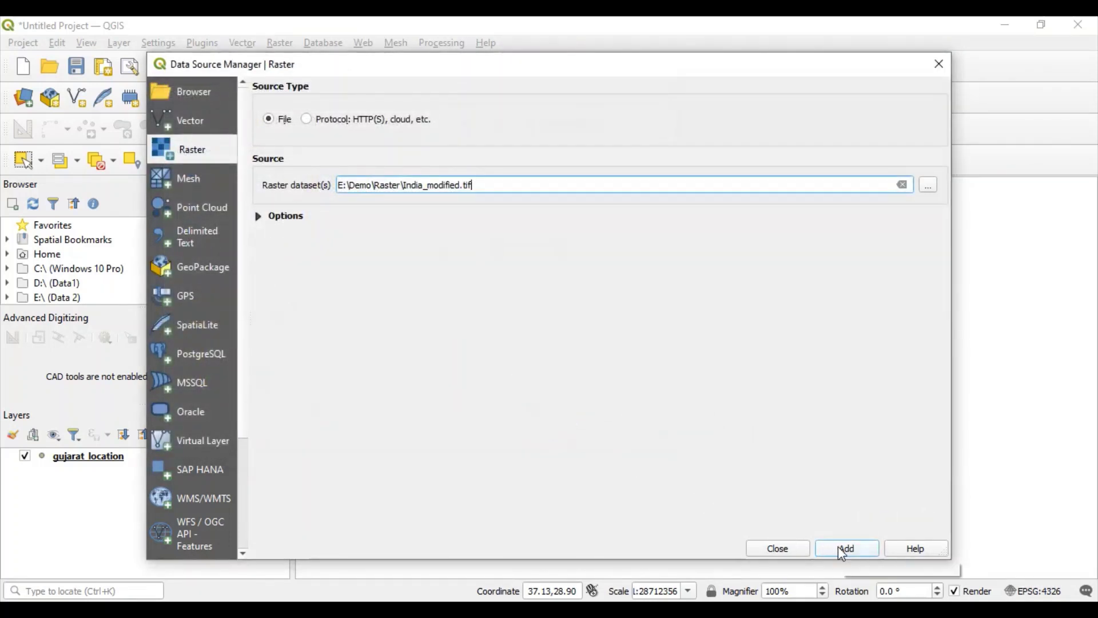
pyautogui.click(779, 549)
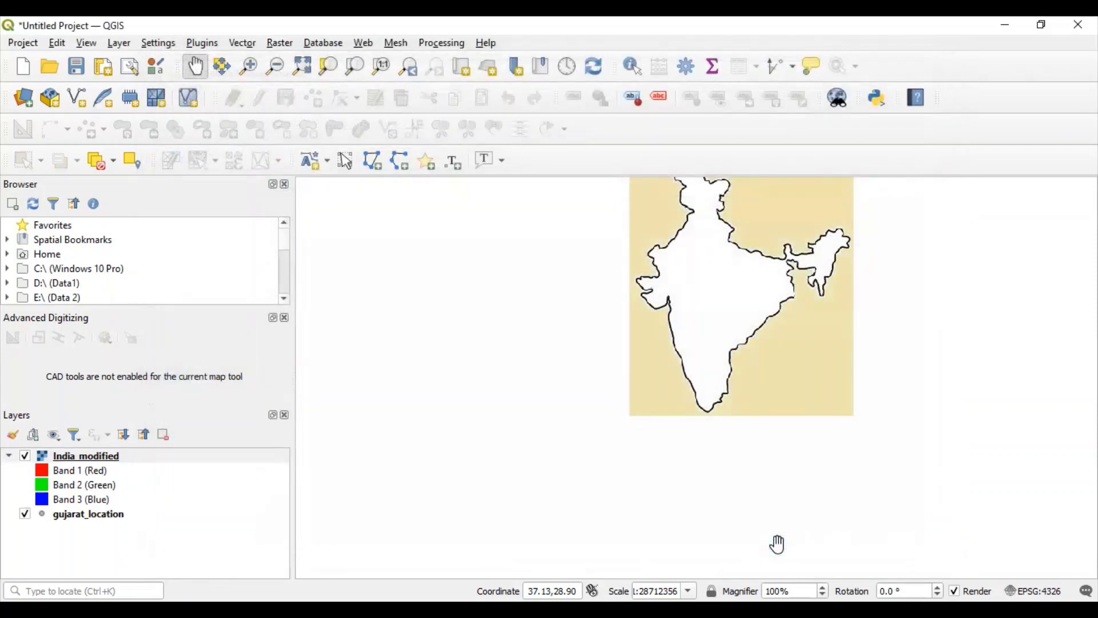
# Move gujarat_location above India_modified and zoom to confirm the city points align over Gujarat.
pyautogui.moveTo(564, 228); pyautogui.dragTo(484, 306)
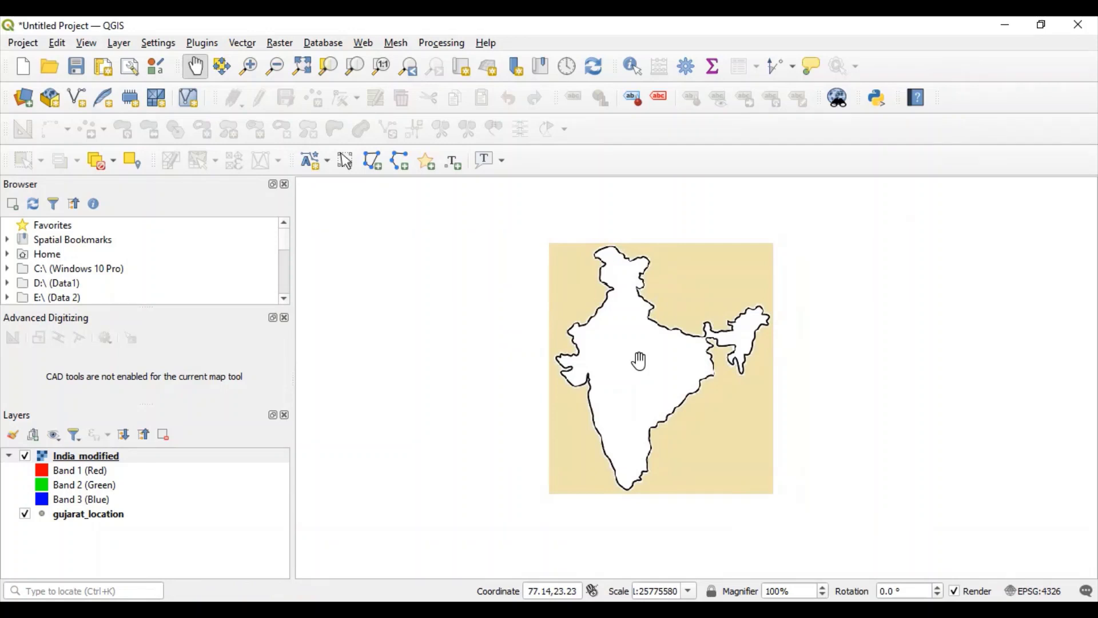
pyautogui.click(105, 456)
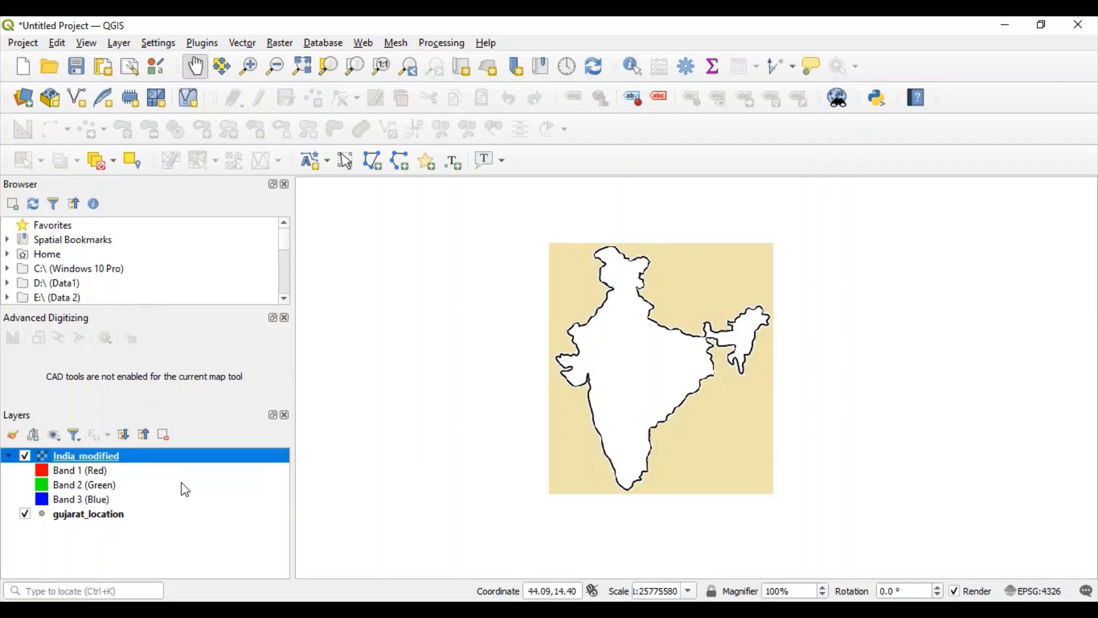
pyautogui.click(126, 515)
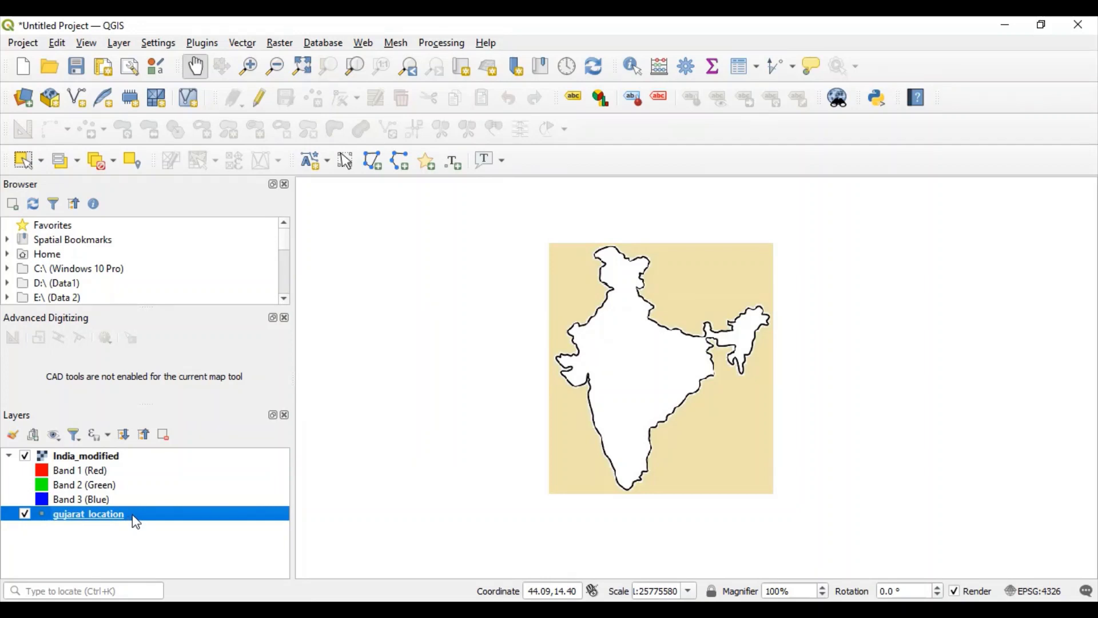
pyautogui.moveTo(133, 515)
pyautogui.mouseDown()
pyautogui.moveTo(23, 480)
pyautogui.moveTo(20, 456)
pyautogui.moveTo(26, 524)
pyautogui.mouseUp()
pyautogui.click(65, 460)
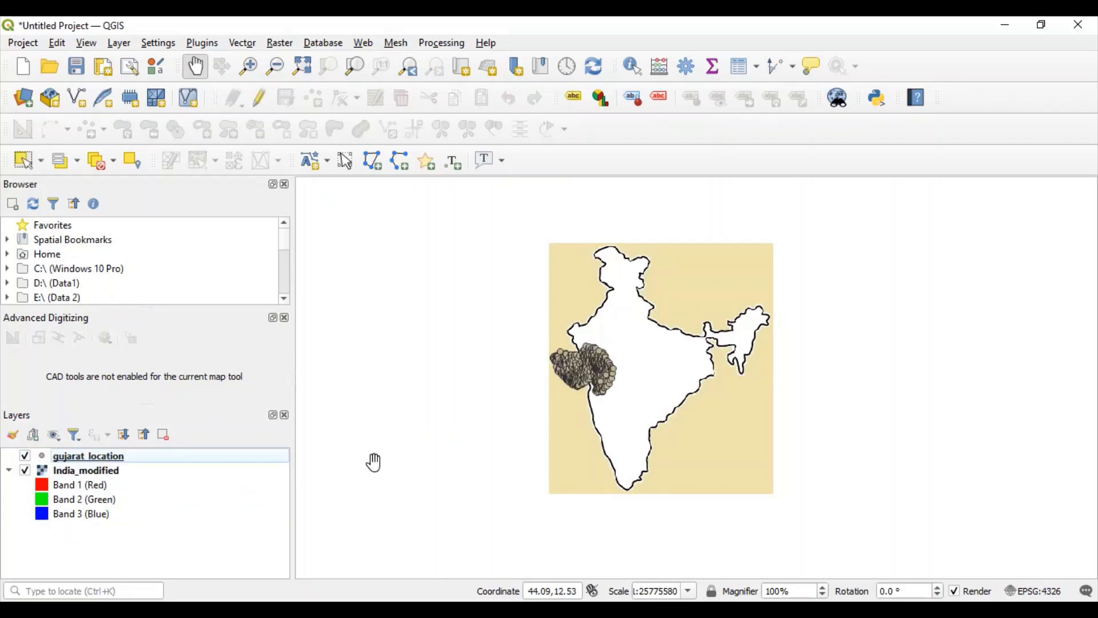
pyautogui.scroll(2, 588, 380)
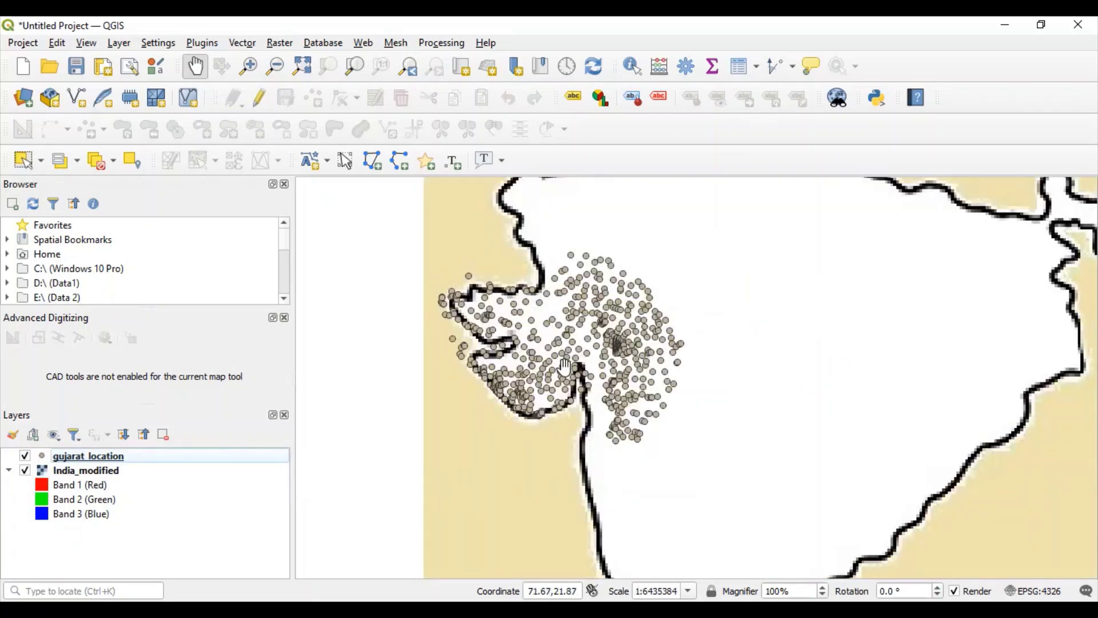
pyautogui.scroll(-1, 572, 321)
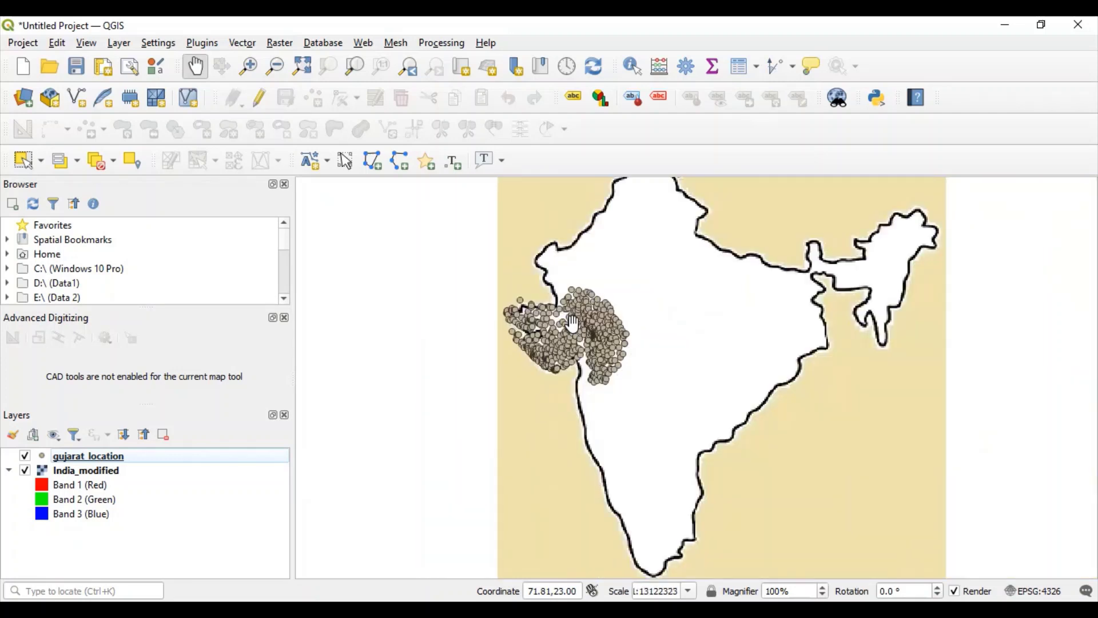
pyautogui.scroll(-1, 572, 322)
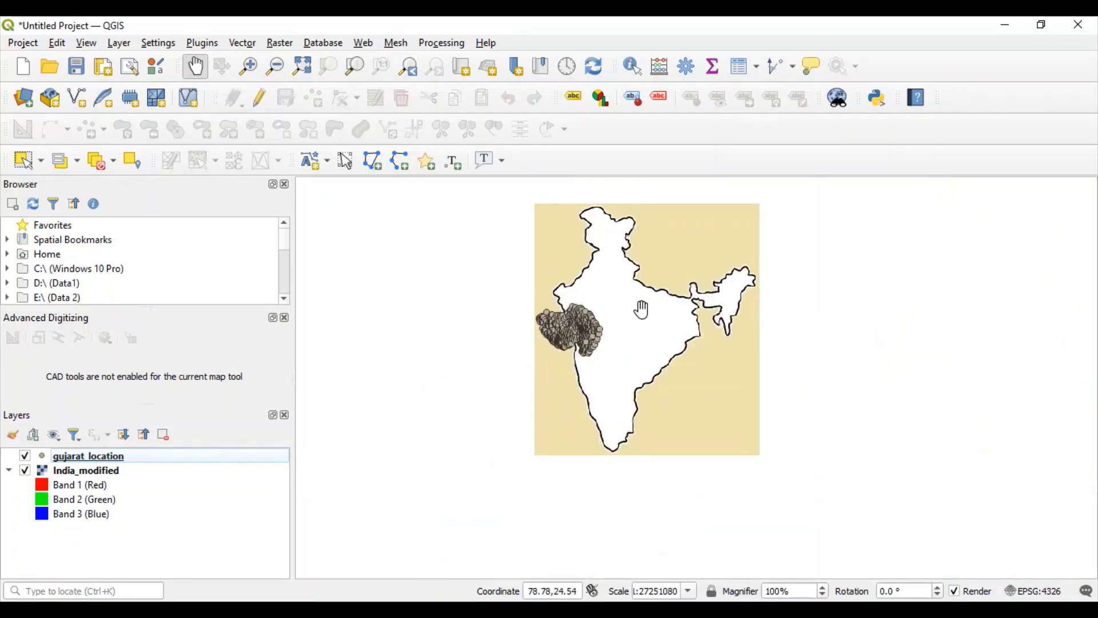